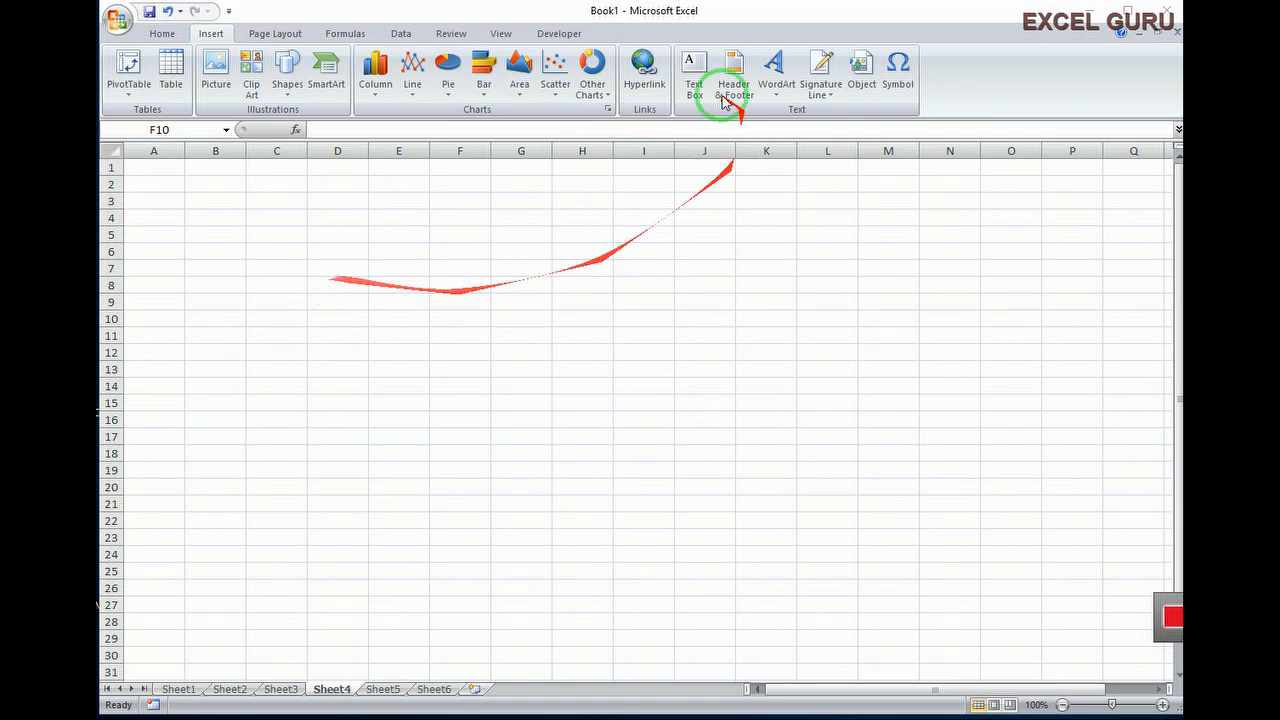
# Draw a text box on Sheet4 starting at cell C7, about 3.33" high and 5" wide
pyautogui.moveTo(239, 201); pyautogui.dragTo(640, 485)
pyautogui.click(828, 352)
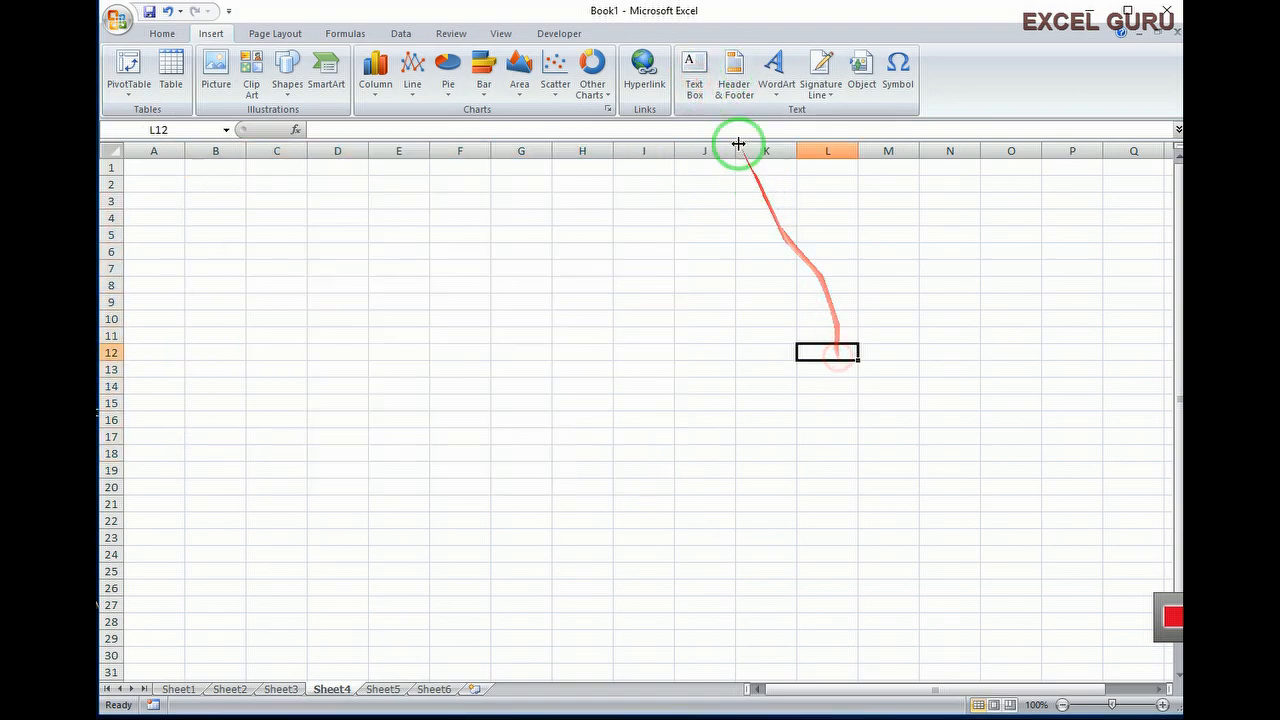
pyautogui.click(695, 78)
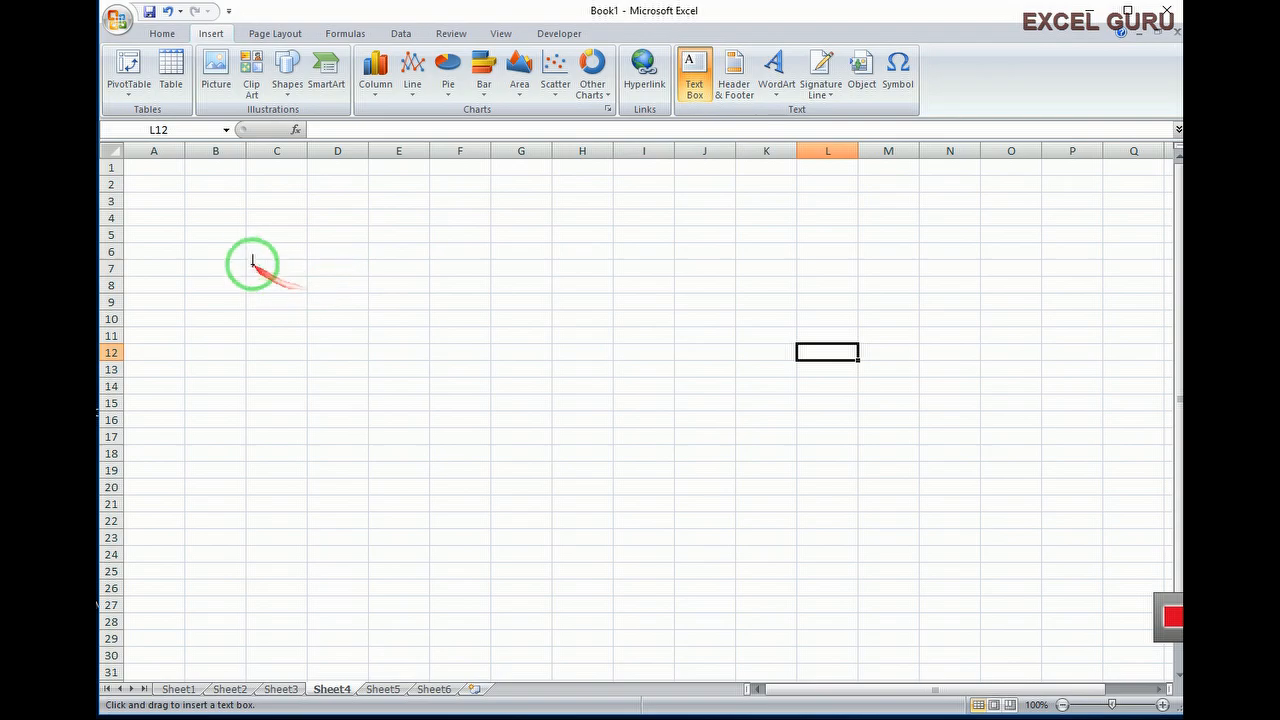
pyautogui.moveTo(246, 258)
pyautogui.mouseDown()
pyautogui.moveTo(309, 331)
pyautogui.moveTo(560, 511)
pyautogui.moveTo(654, 528)
pyautogui.mouseUp()
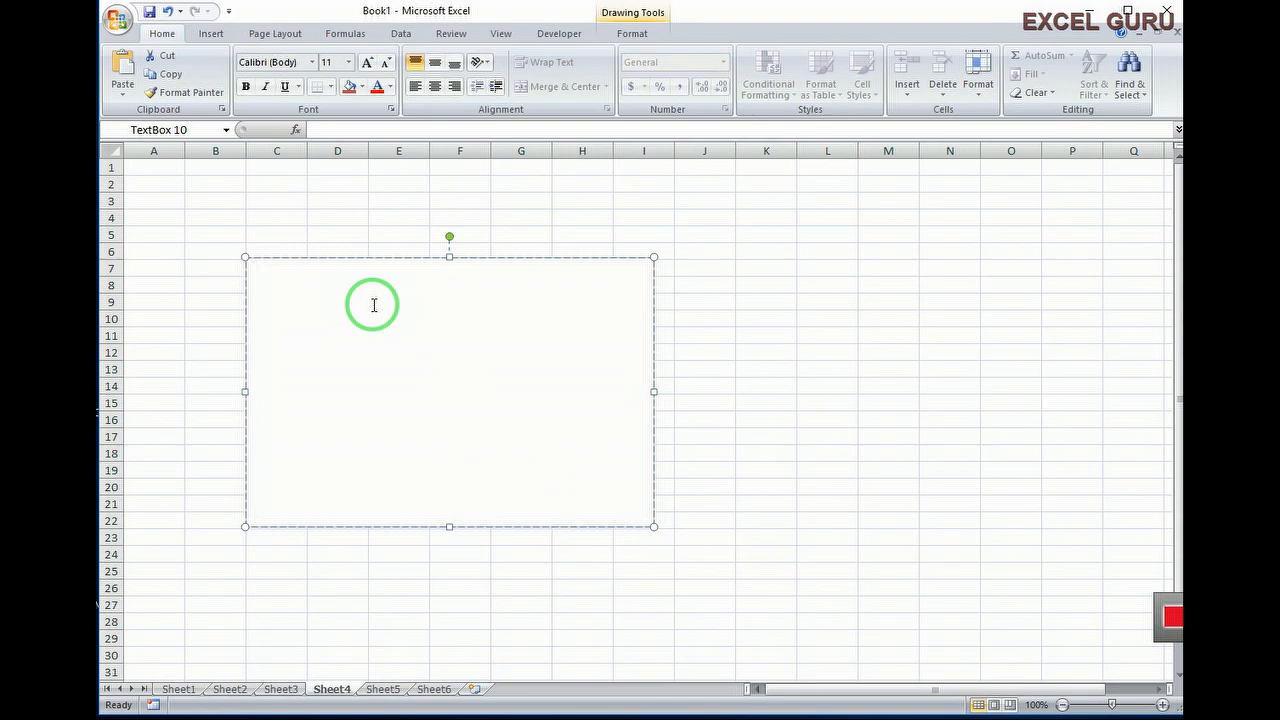
# Fill the text box with about two lines of random placeholder characters, starting with "gghljpjk"
pyautogui.write('gghljp')
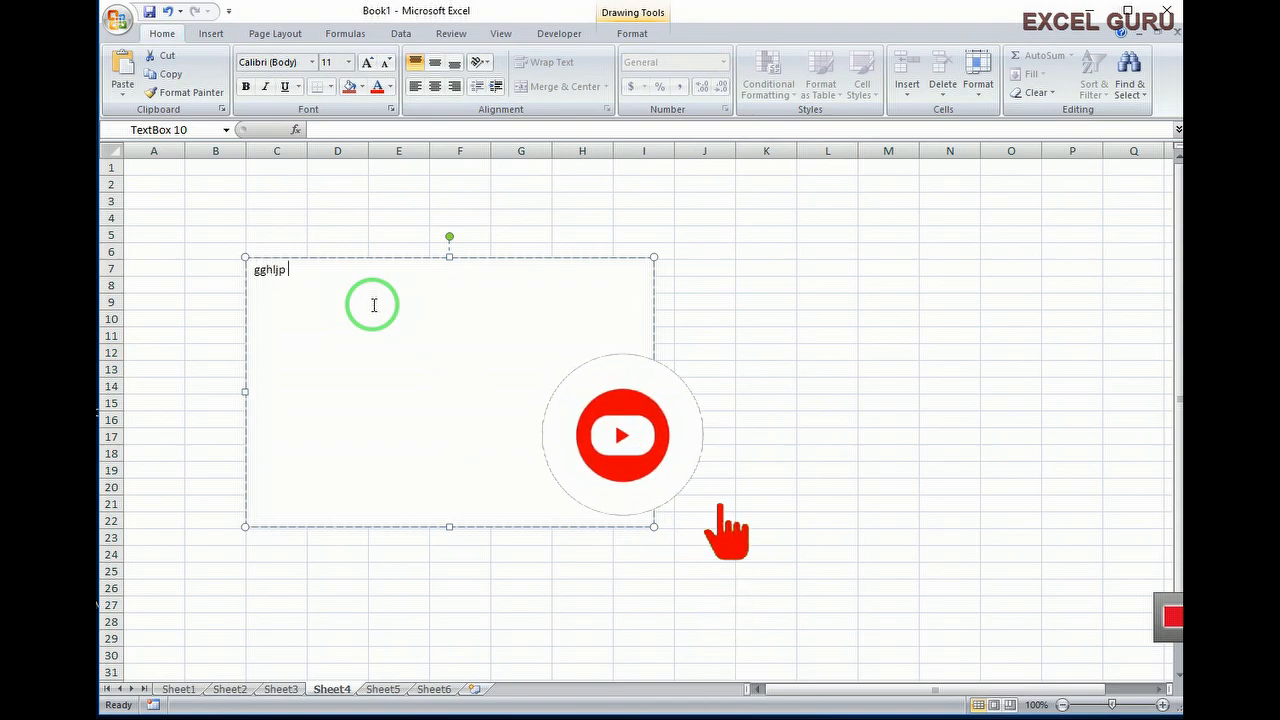
pyautogui.write("jk'k;k;;lll';l';;;.")
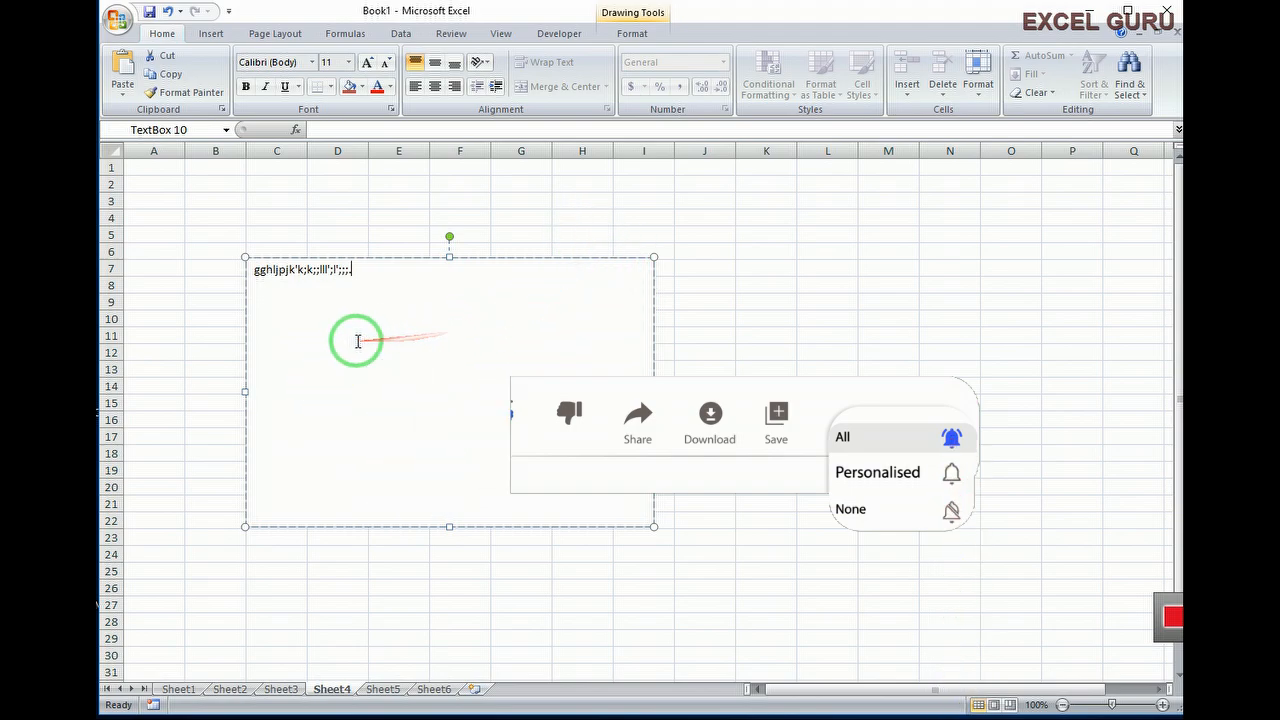
pyautogui.write('mn;m;mk,kl,ll][l][]lhuggfhjvbjkhnkljlk;lkljjklkkojihiyhuyufyufyufyufyugugughuihoiijokjopkp')
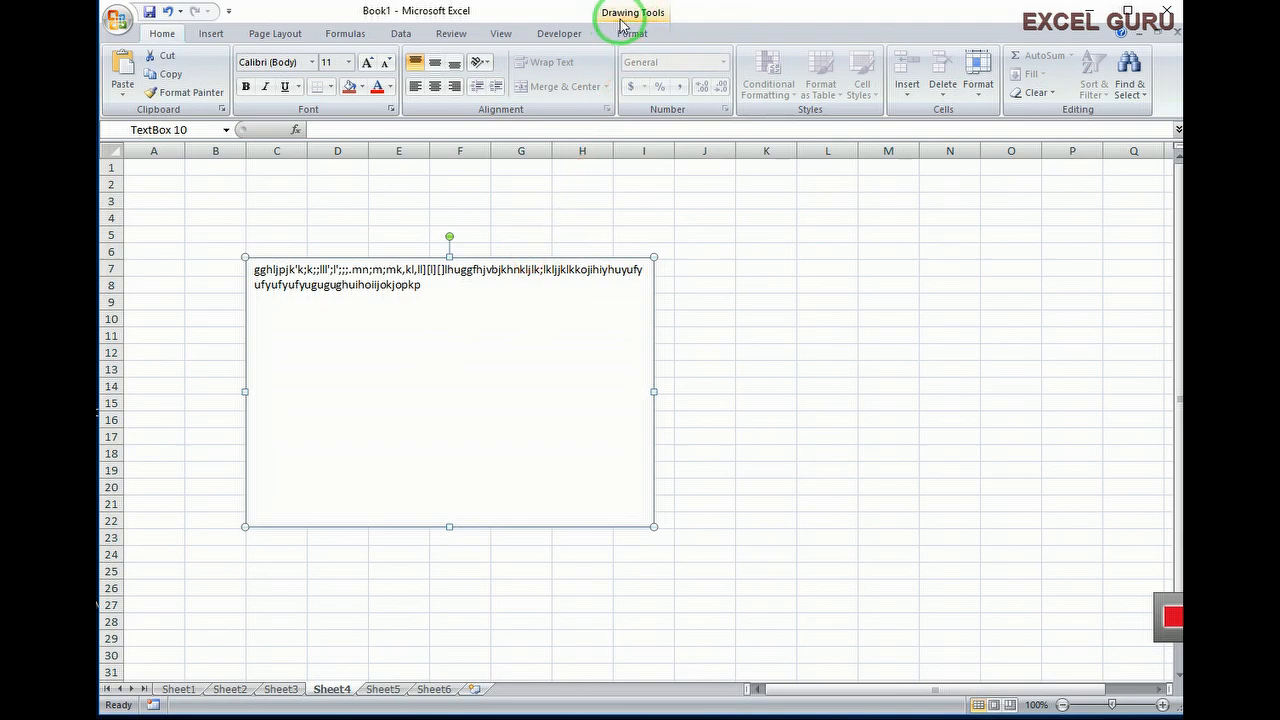
# Apply the white-filled shape style with an orange outline to the text box
pyautogui.click(652, 19)
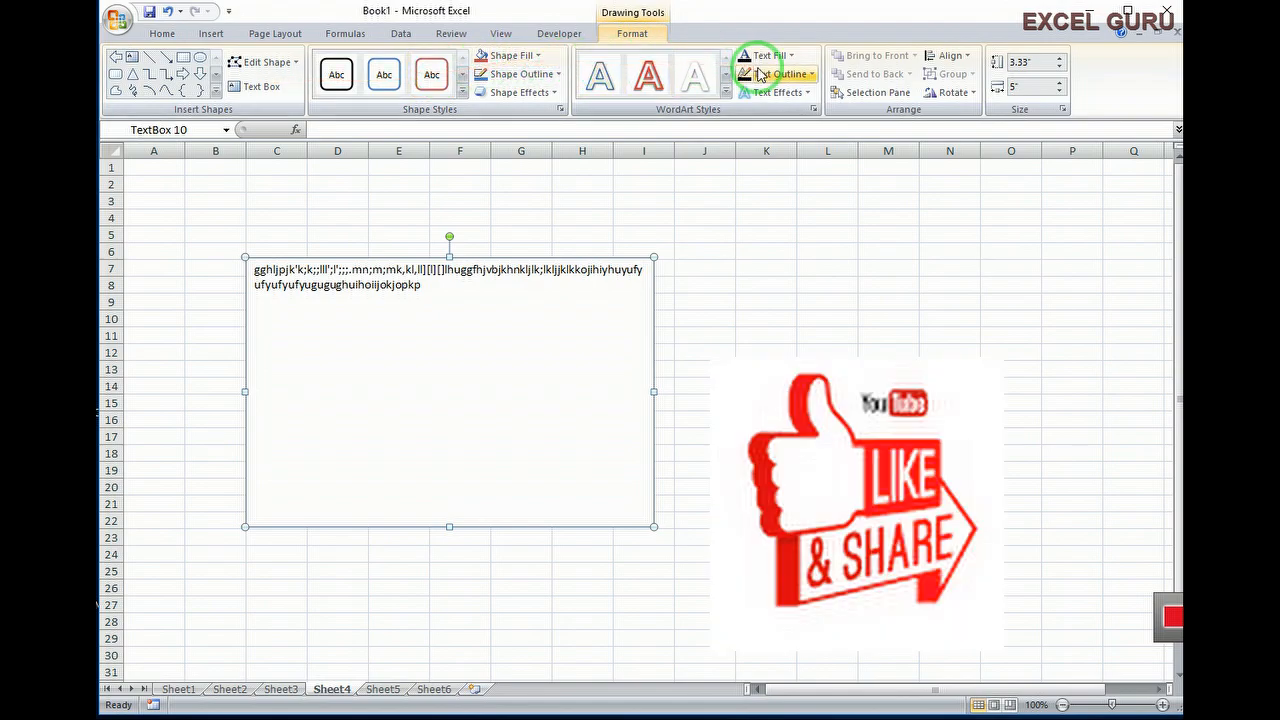
pyautogui.click(463, 92)
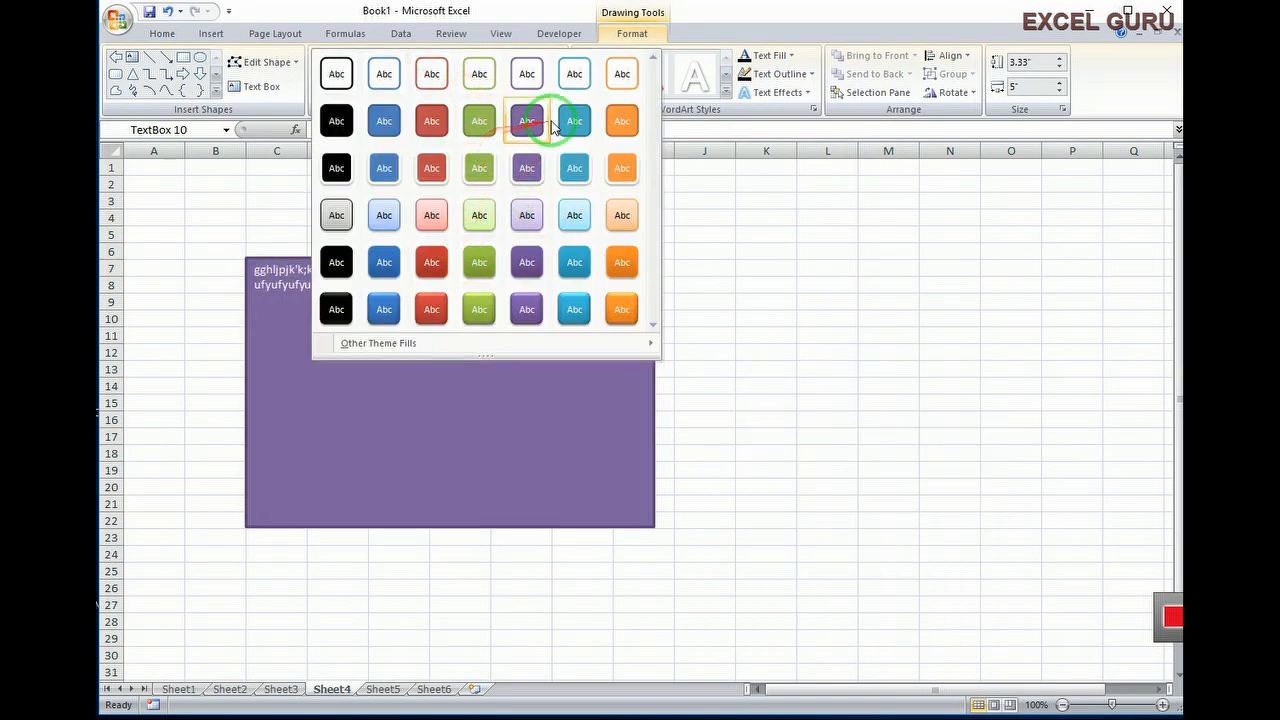
pyautogui.click(616, 80)
# Preview theme colours as the text box's shape fill without applying one
pyautogui.click(510, 55)
pyautogui.click(591, 123)
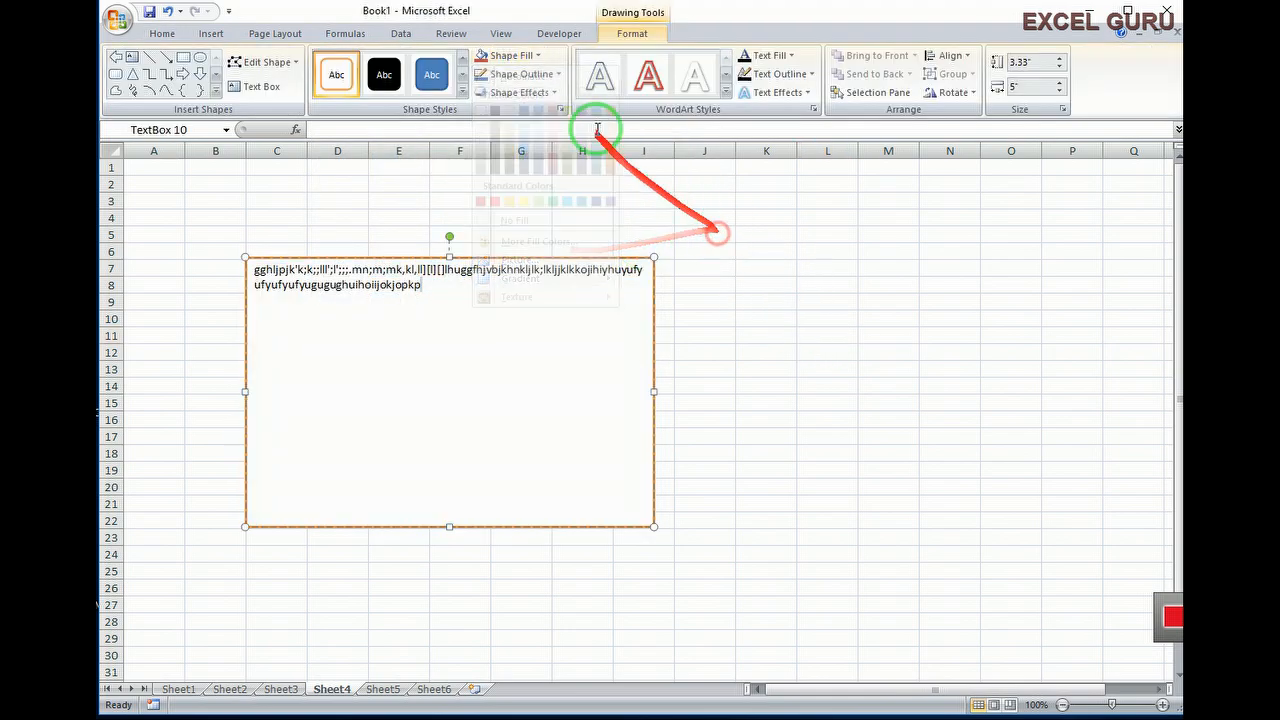
pyautogui.click(539, 57)
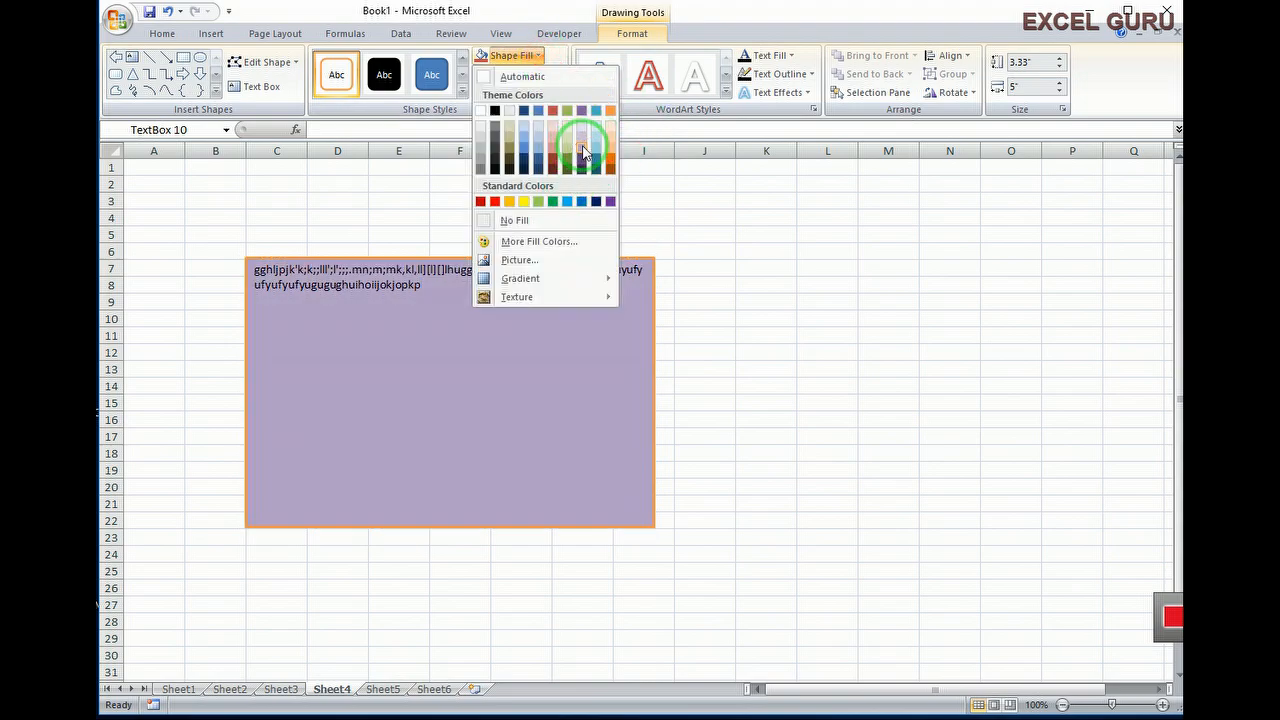
pyautogui.click(791, 229)
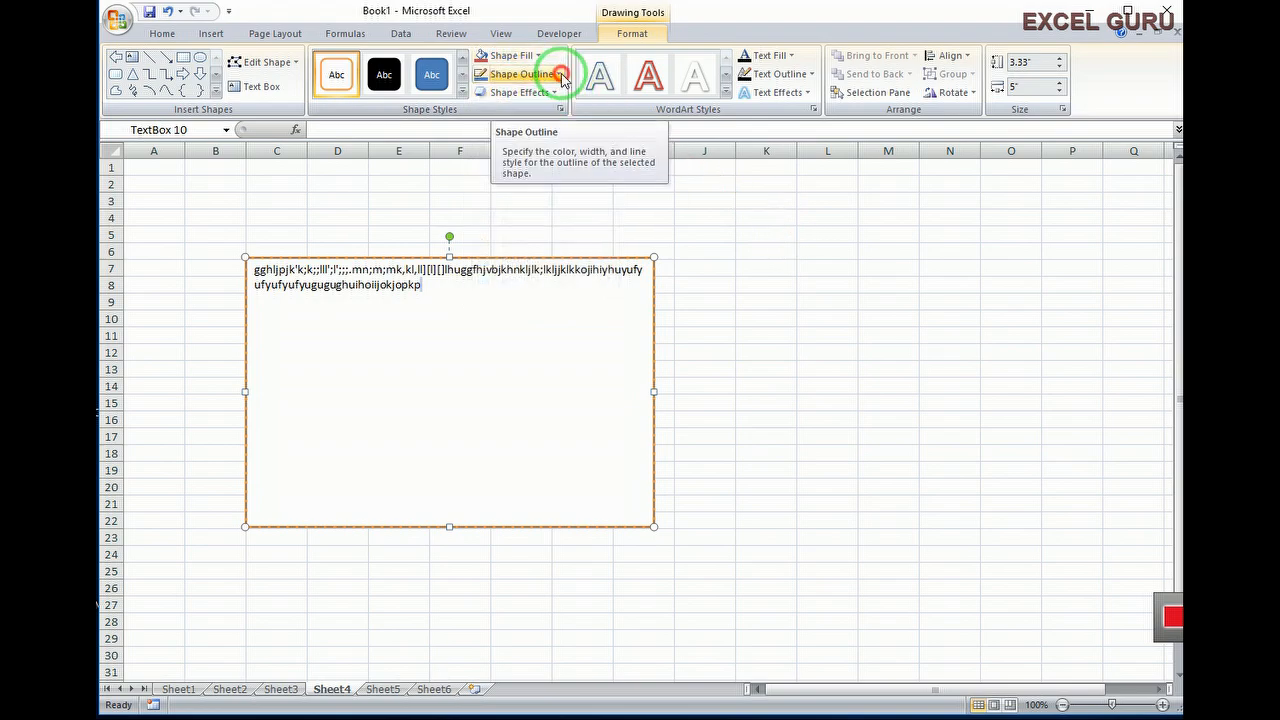
# Change the text box outline to dark orange and set its bevel effect to No Bevel
pyautogui.click(560, 76)
pyautogui.click(610, 183)
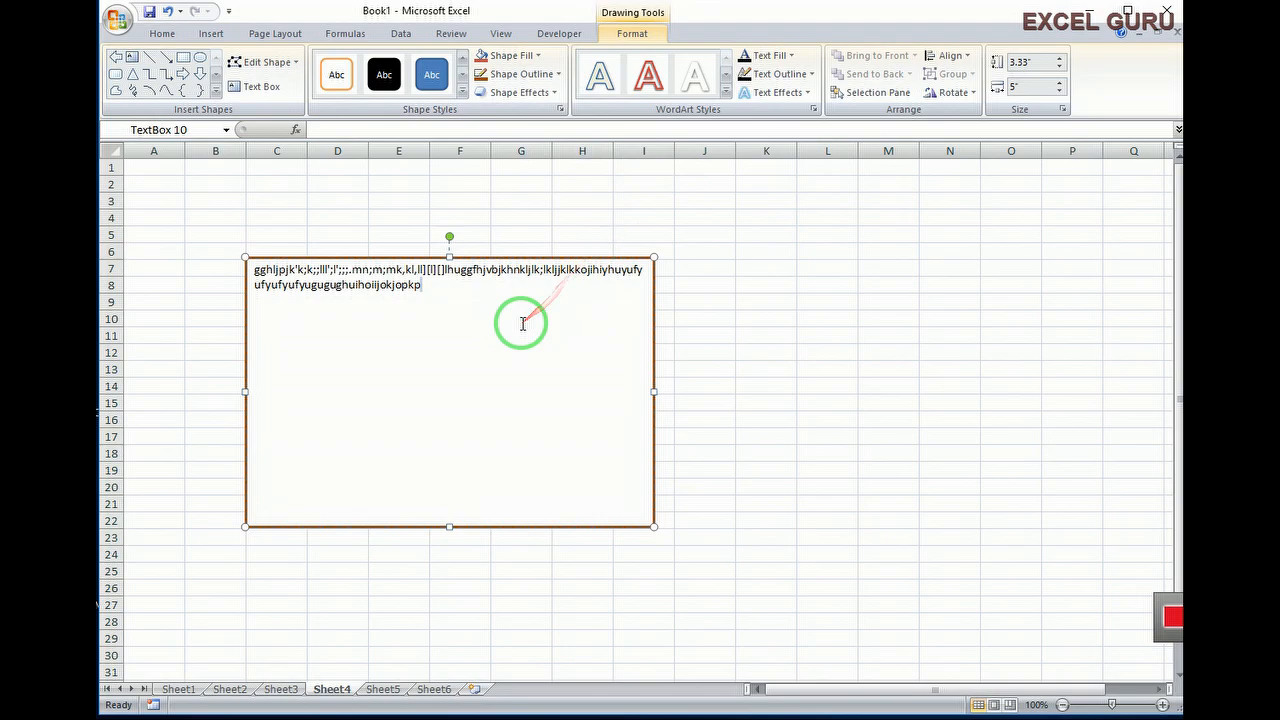
pyautogui.click(553, 91)
pyautogui.moveTo(545, 308)
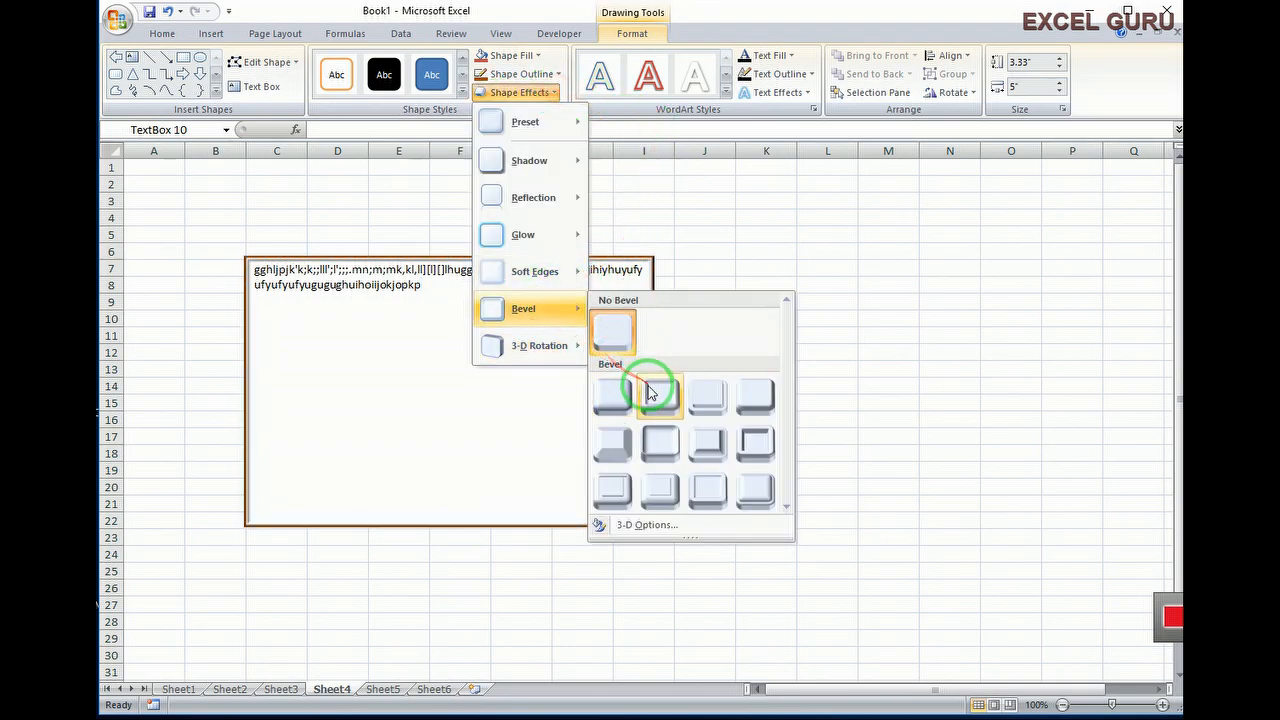
pyautogui.click(610, 340)
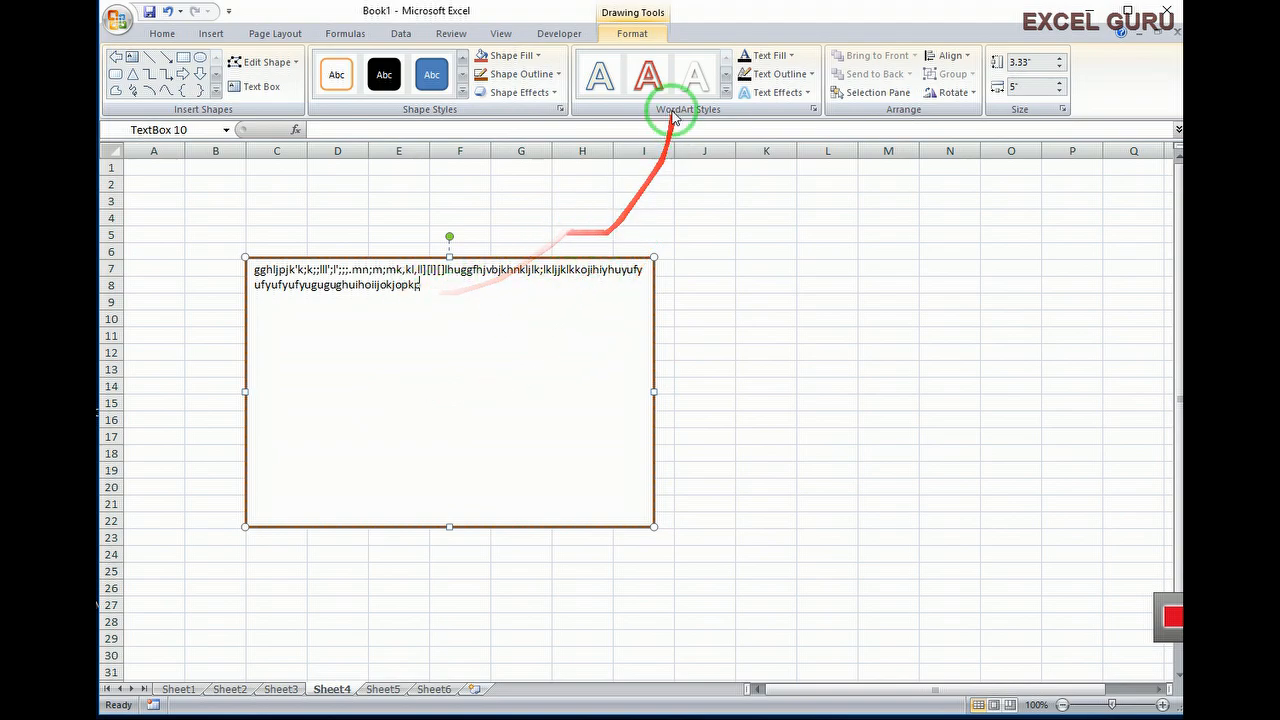
# Try to apply the red WordArt style to the text box without selecting its text
pyautogui.click(722, 92)
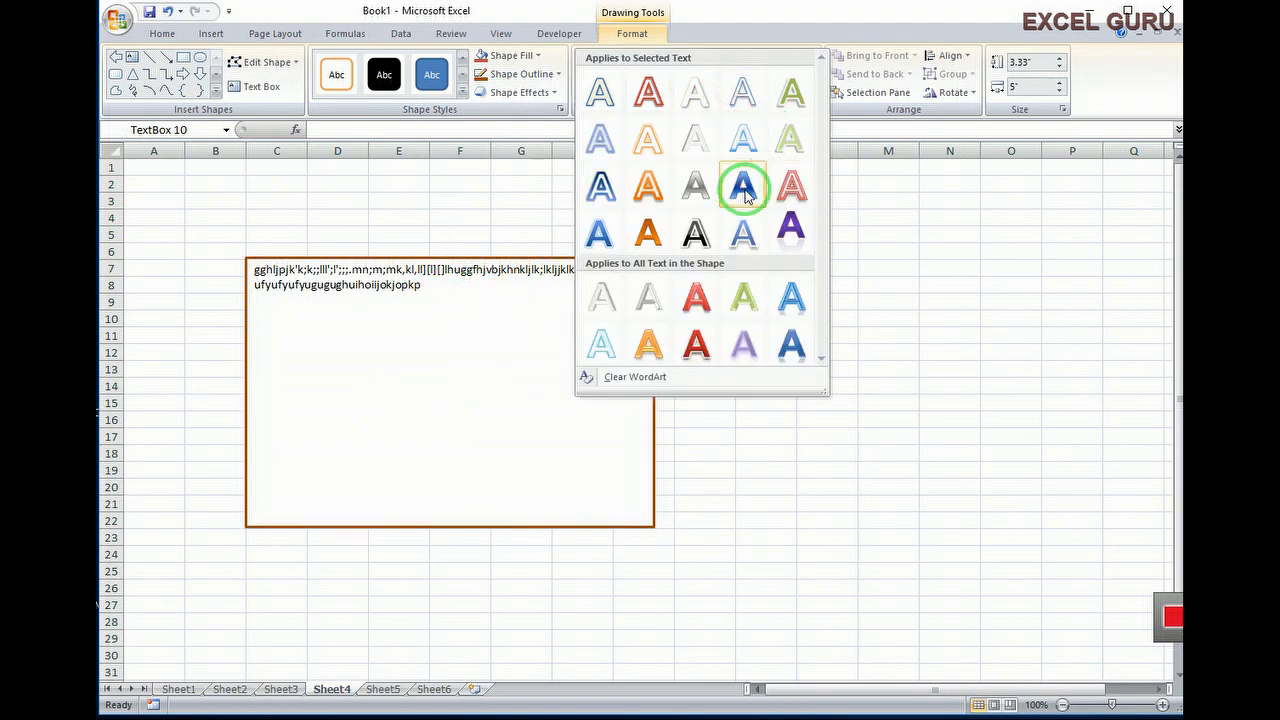
pyautogui.click(789, 184)
pyautogui.click(828, 304)
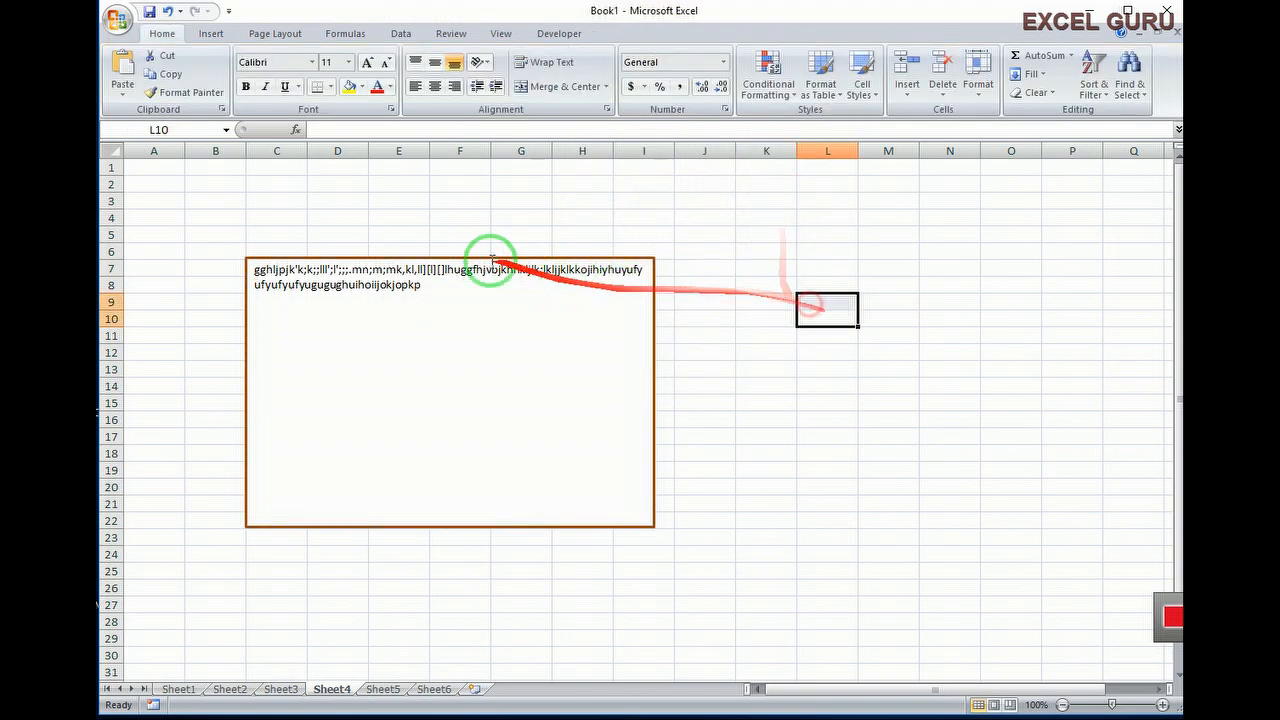
# Select all the text in the text box and preview the WordArt styles on it
pyautogui.click(474, 258)
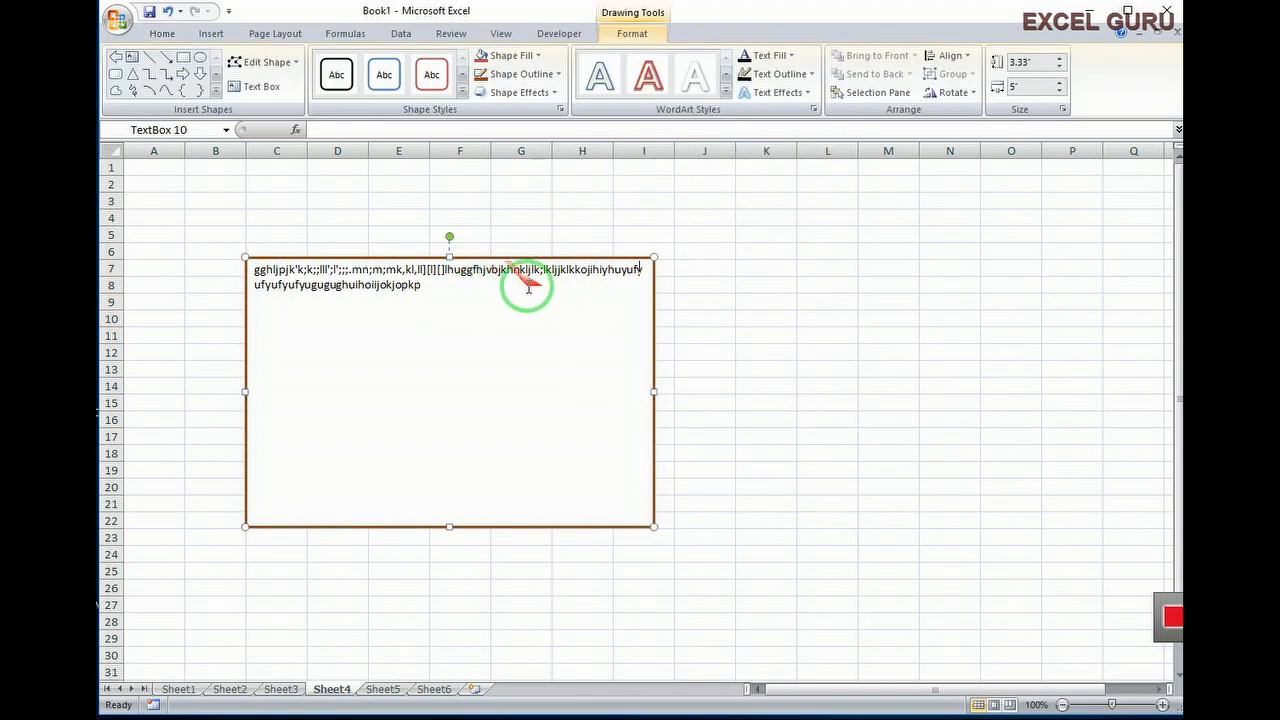
pyautogui.moveTo(418, 288); pyautogui.dragTo(263, 270)
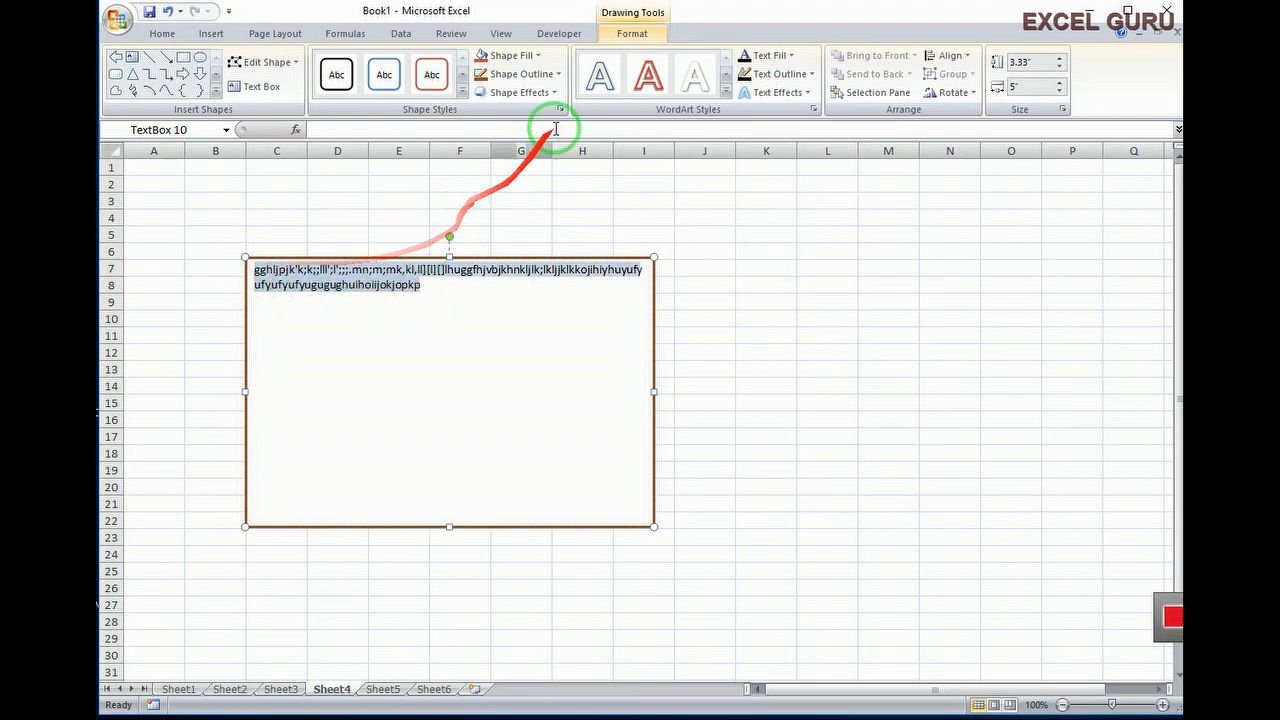
pyautogui.click(720, 91)
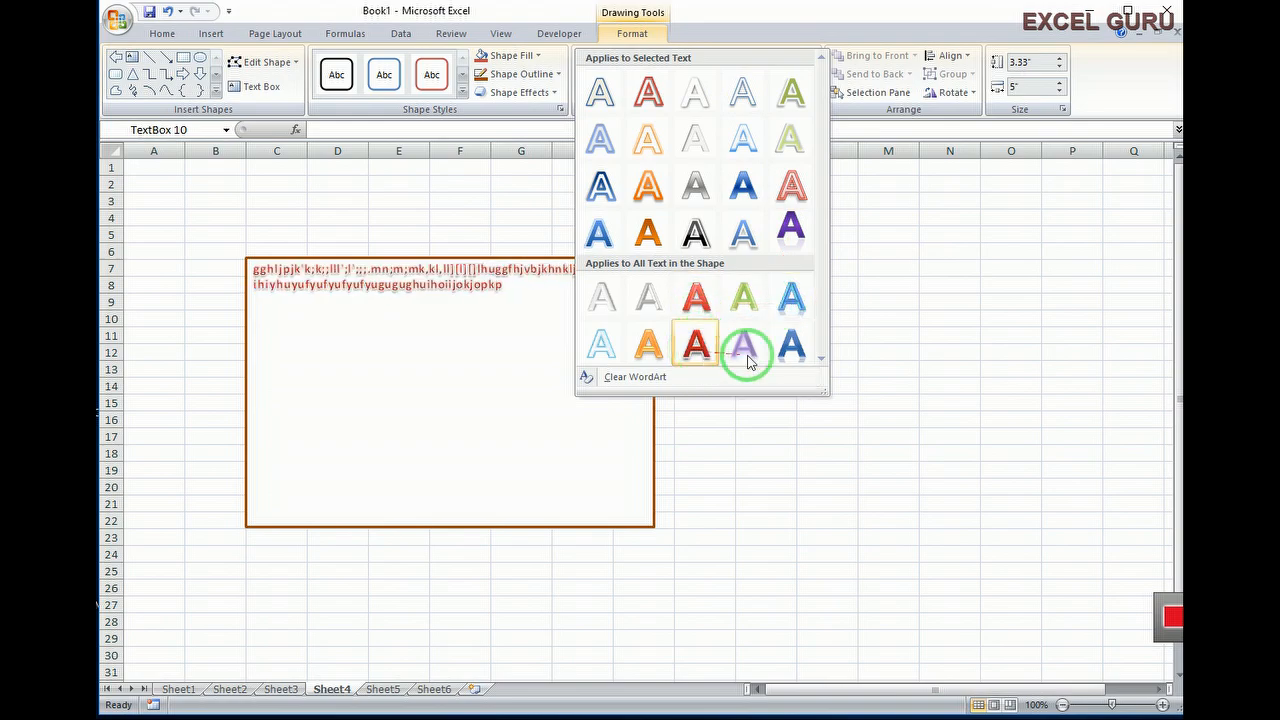
pyautogui.click(905, 220)
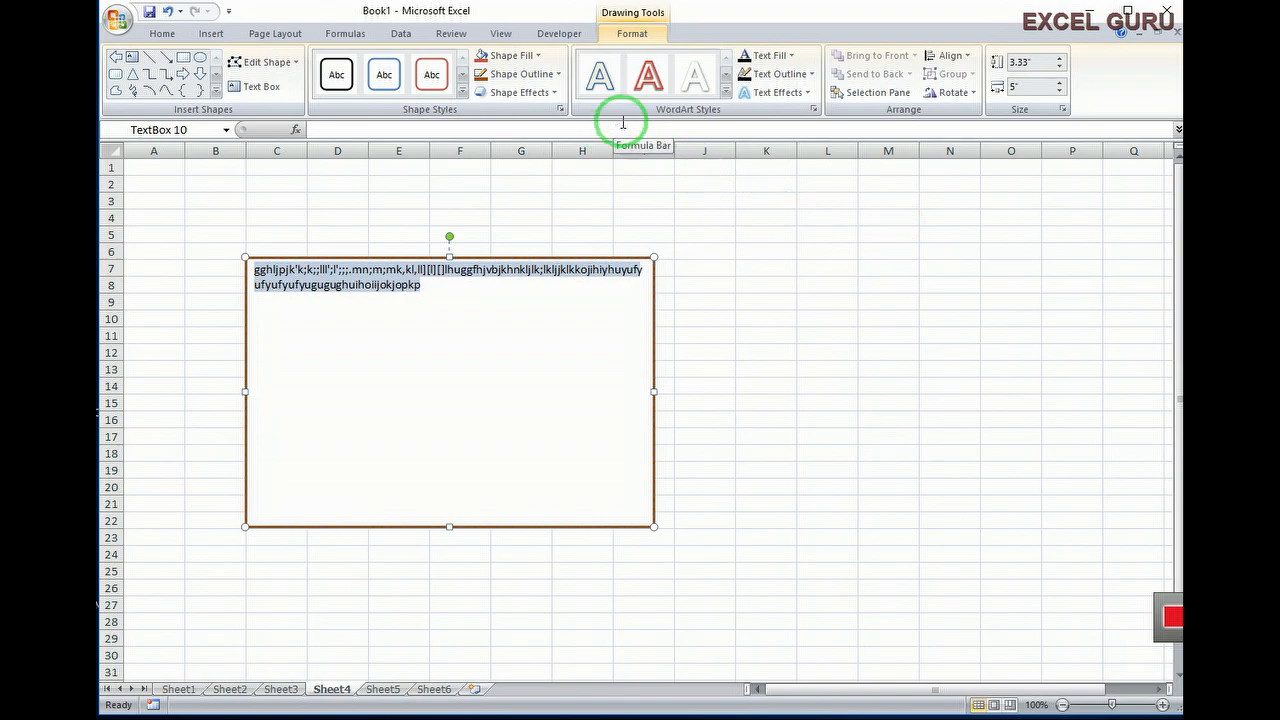
# Preview text fill and text outline colours on the selected text without applying any
pyautogui.click(796, 55)
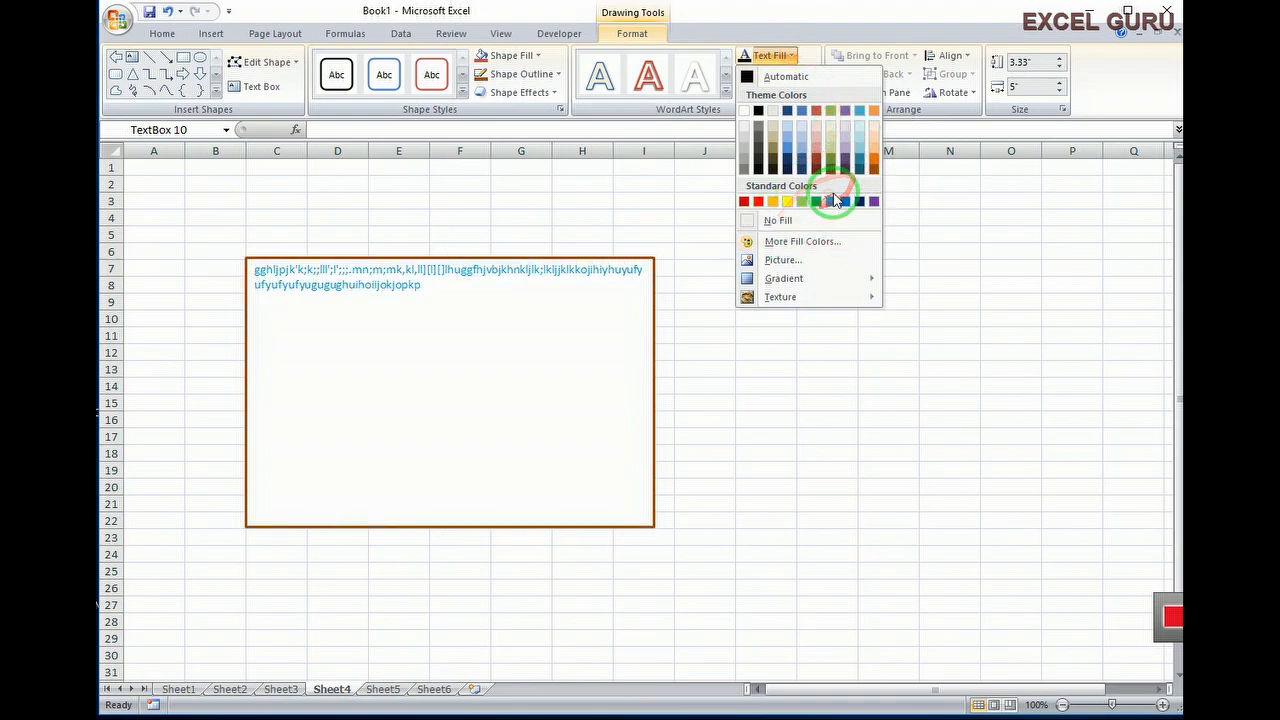
pyautogui.click(1000, 251)
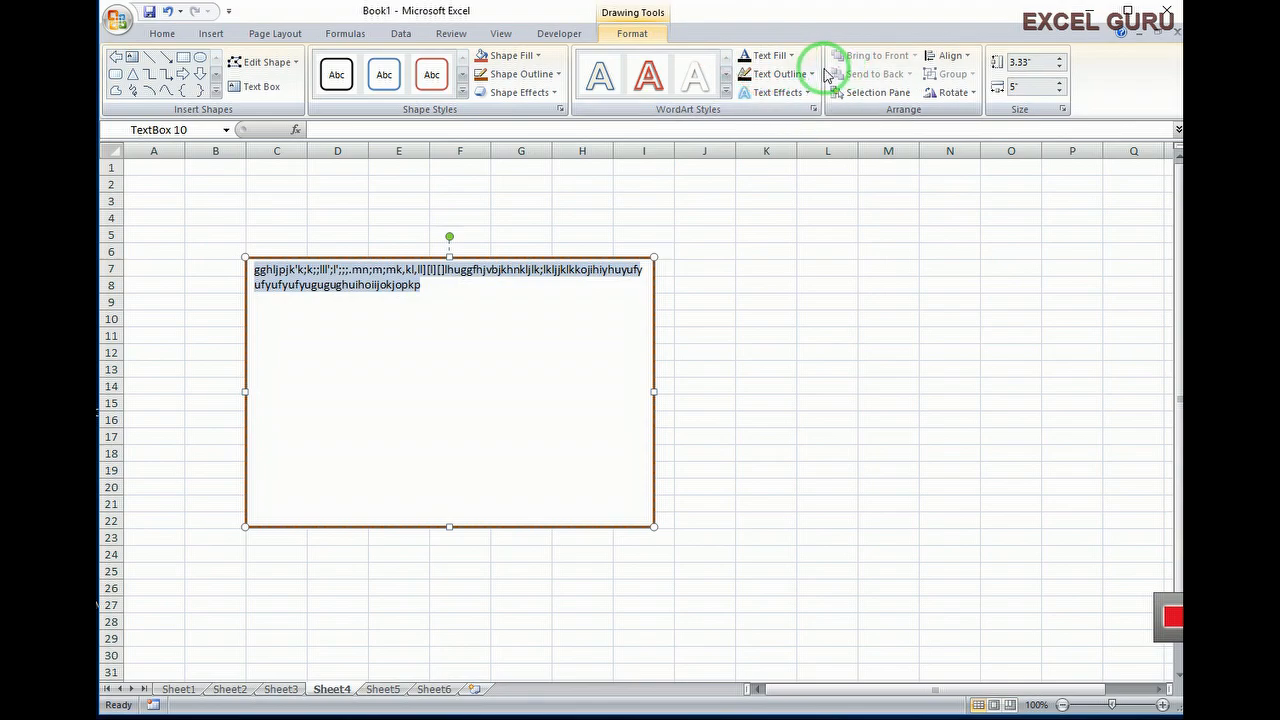
pyautogui.click(811, 74)
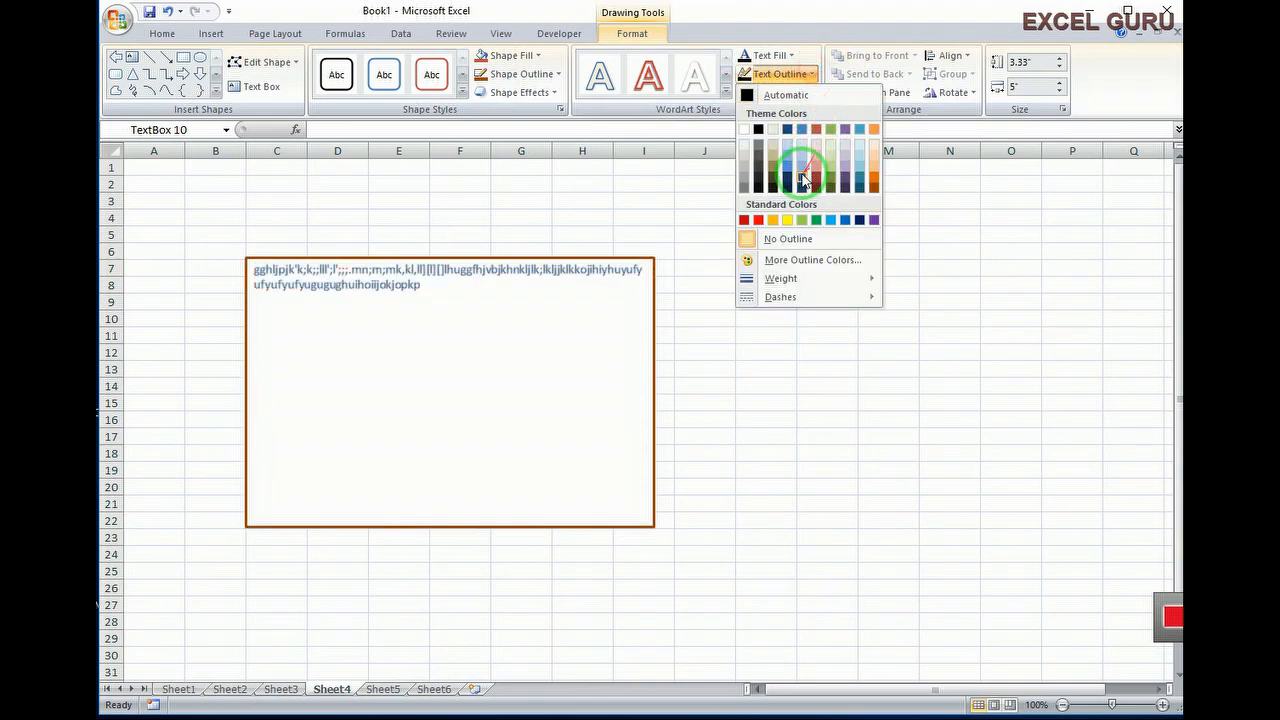
pyautogui.click(986, 216)
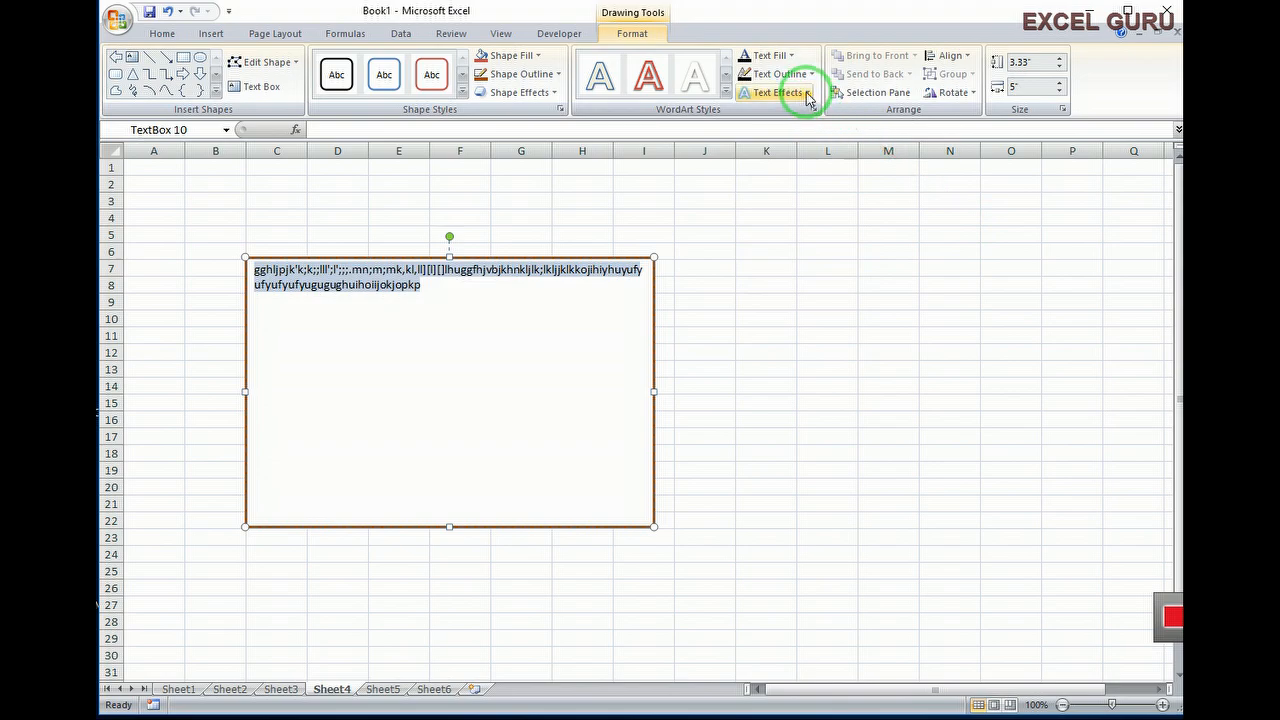
# Preview the Glow, 3-D Rotation and Transform text effects for the selected text without applying any
pyautogui.click(805, 92)
pyautogui.moveTo(793, 206)
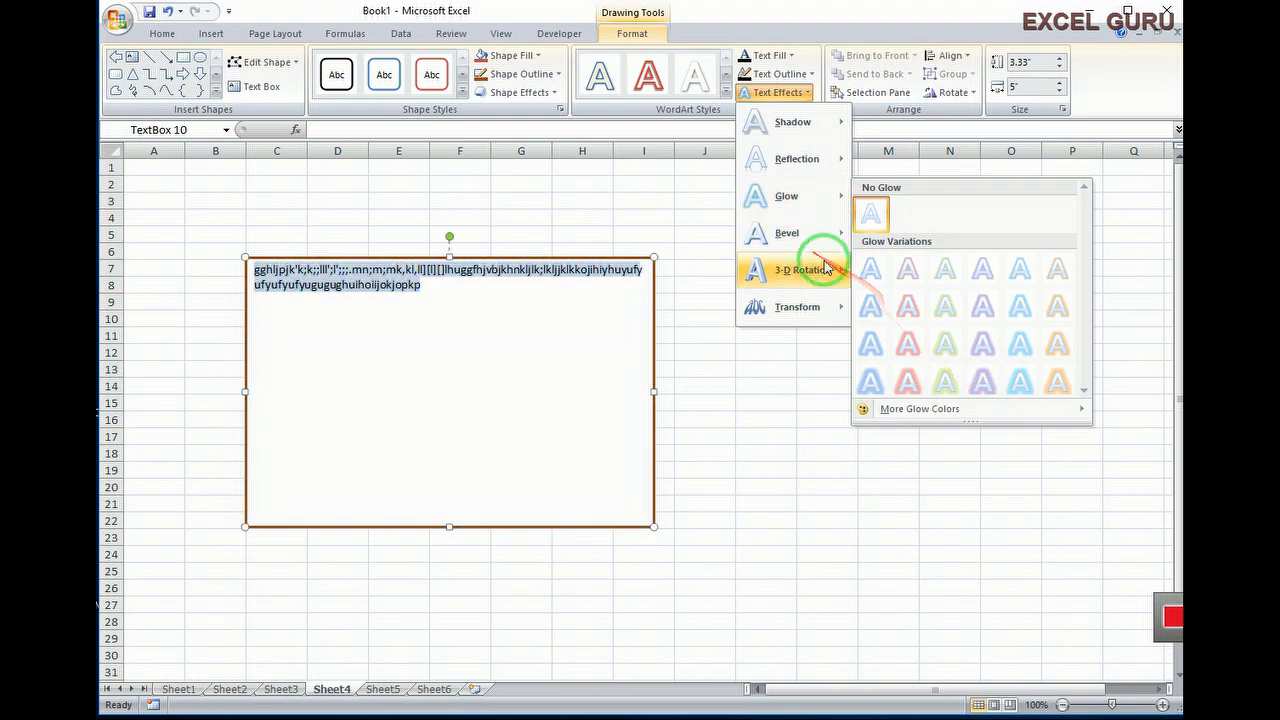
pyautogui.moveTo(820, 270)
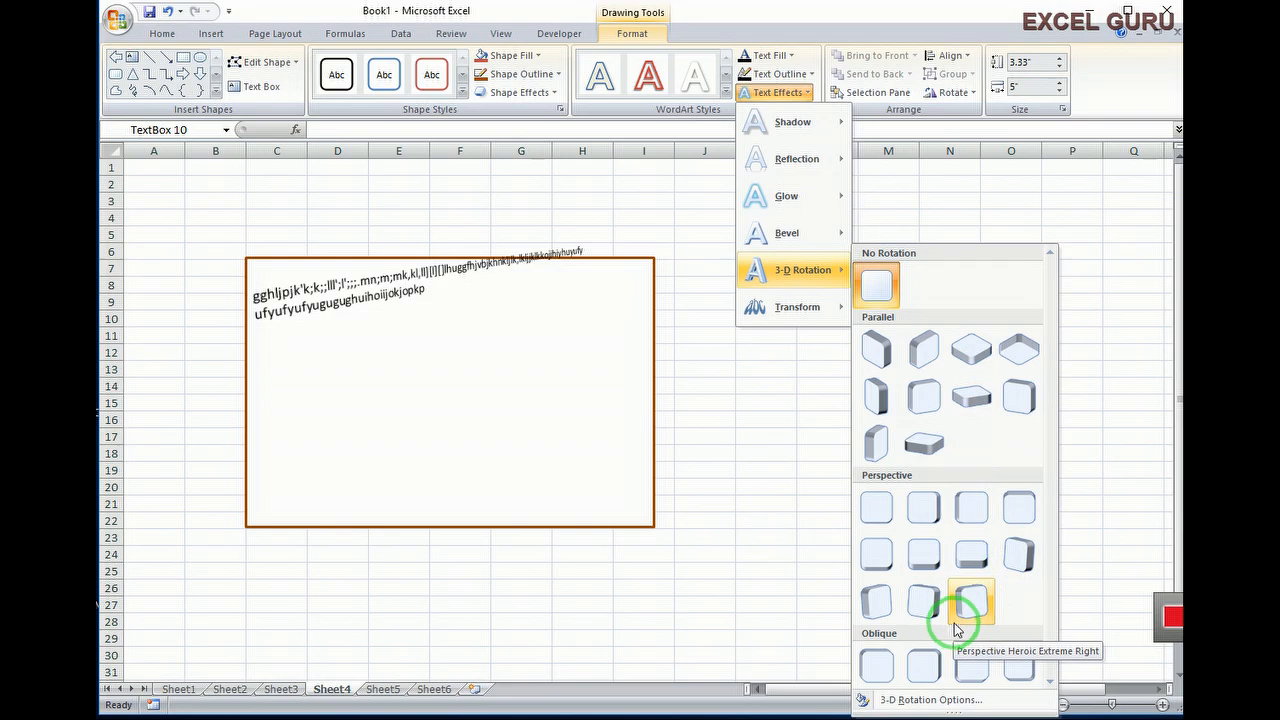
pyautogui.click(780, 385)
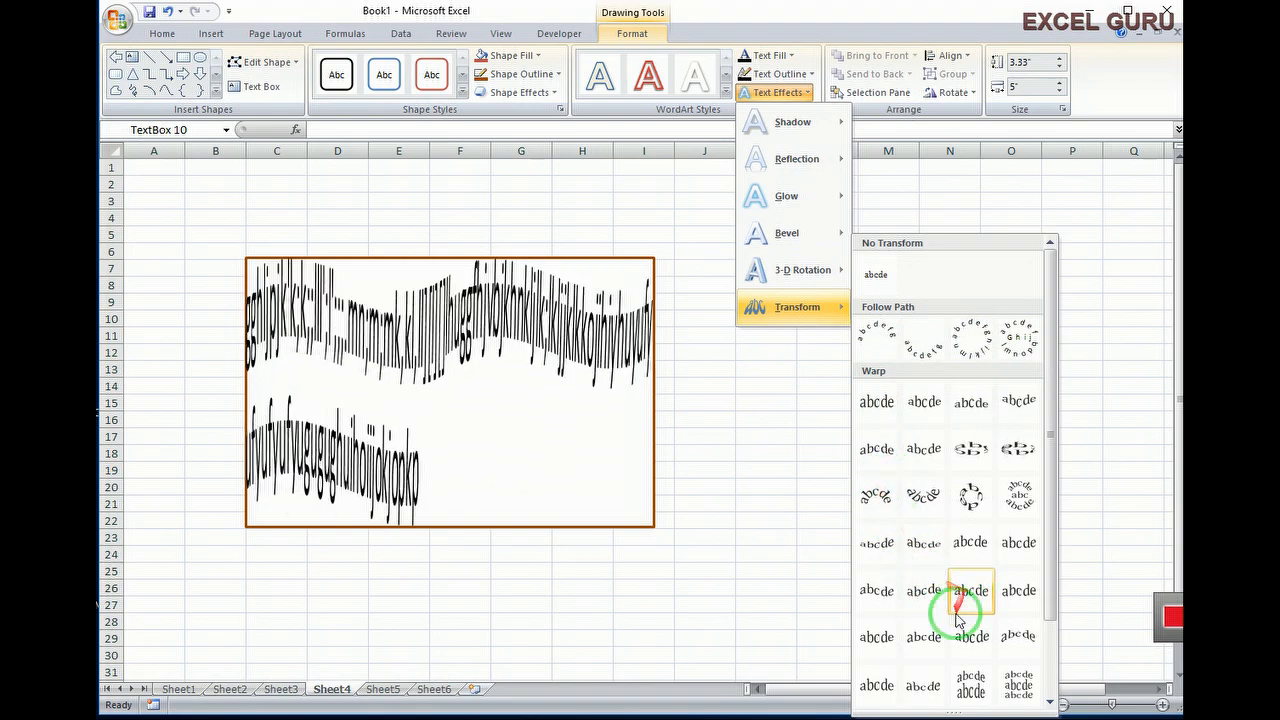
pyautogui.click(772, 410)
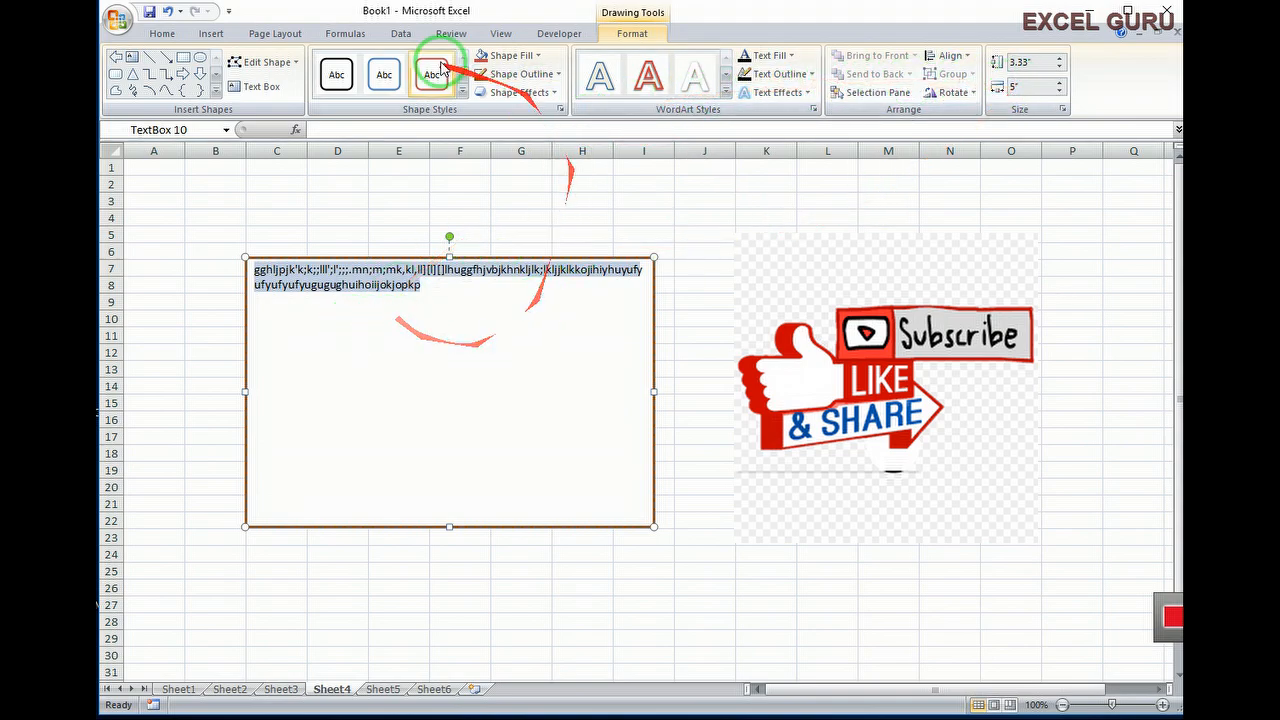
pyautogui.click(219, 33)
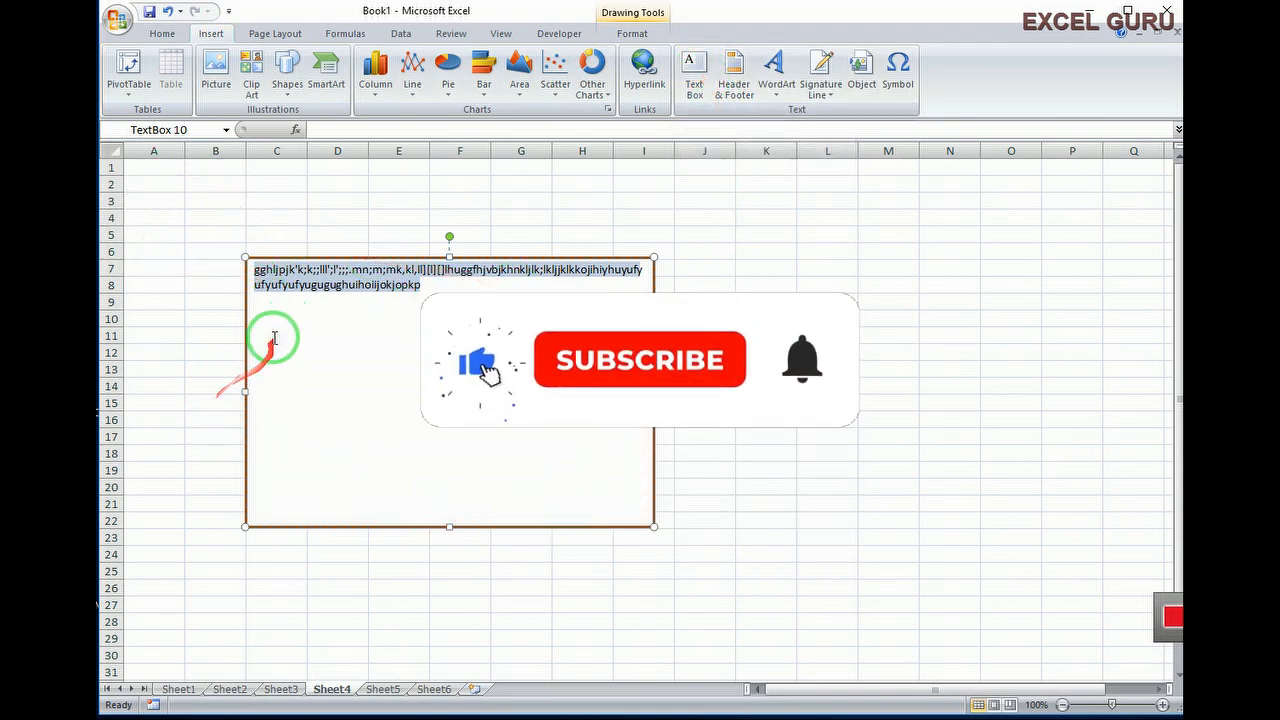
pyautogui.click(632, 33)
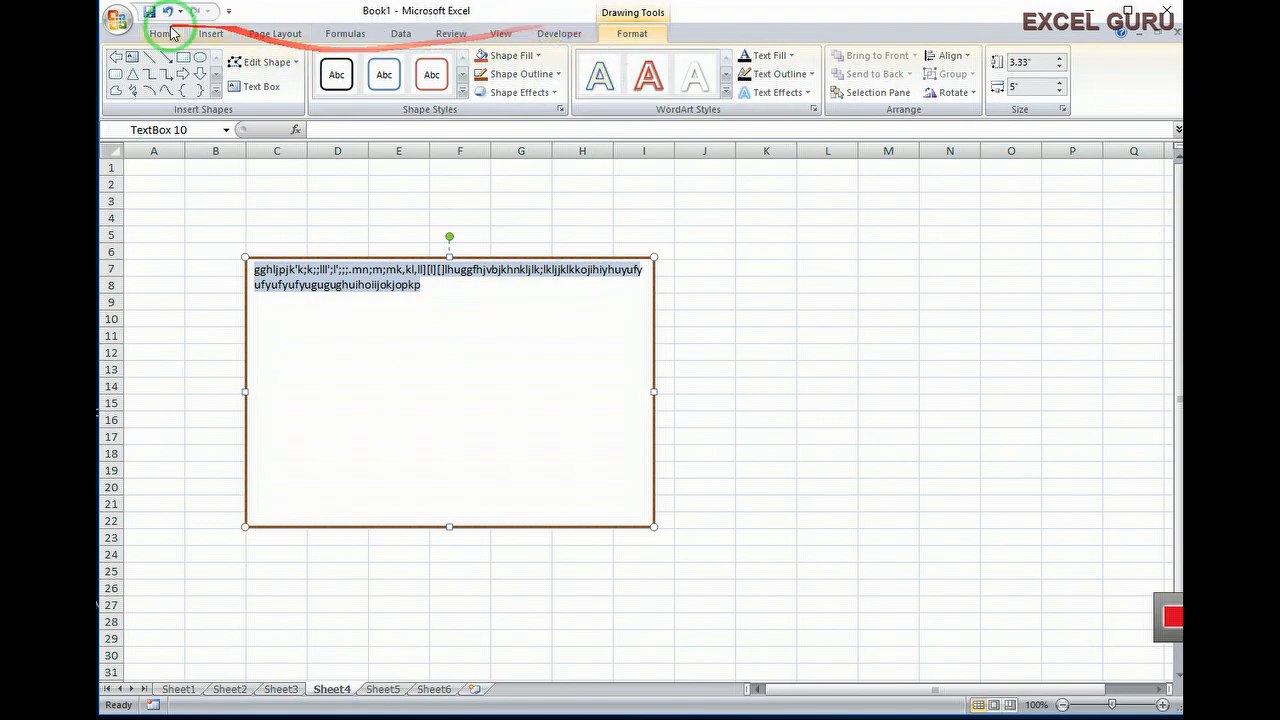
# Start header and footer editing on Sheet4 and set the preset header to (none)
pyautogui.click(209, 34)
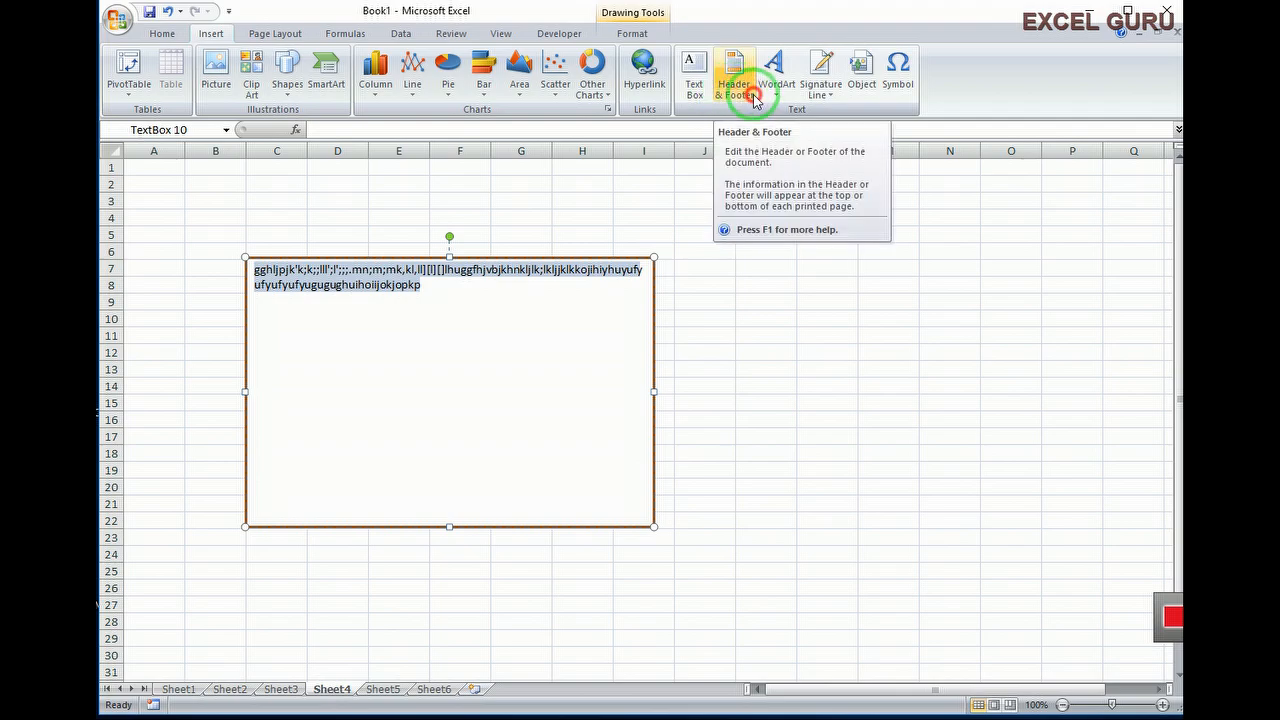
pyautogui.click(733, 91)
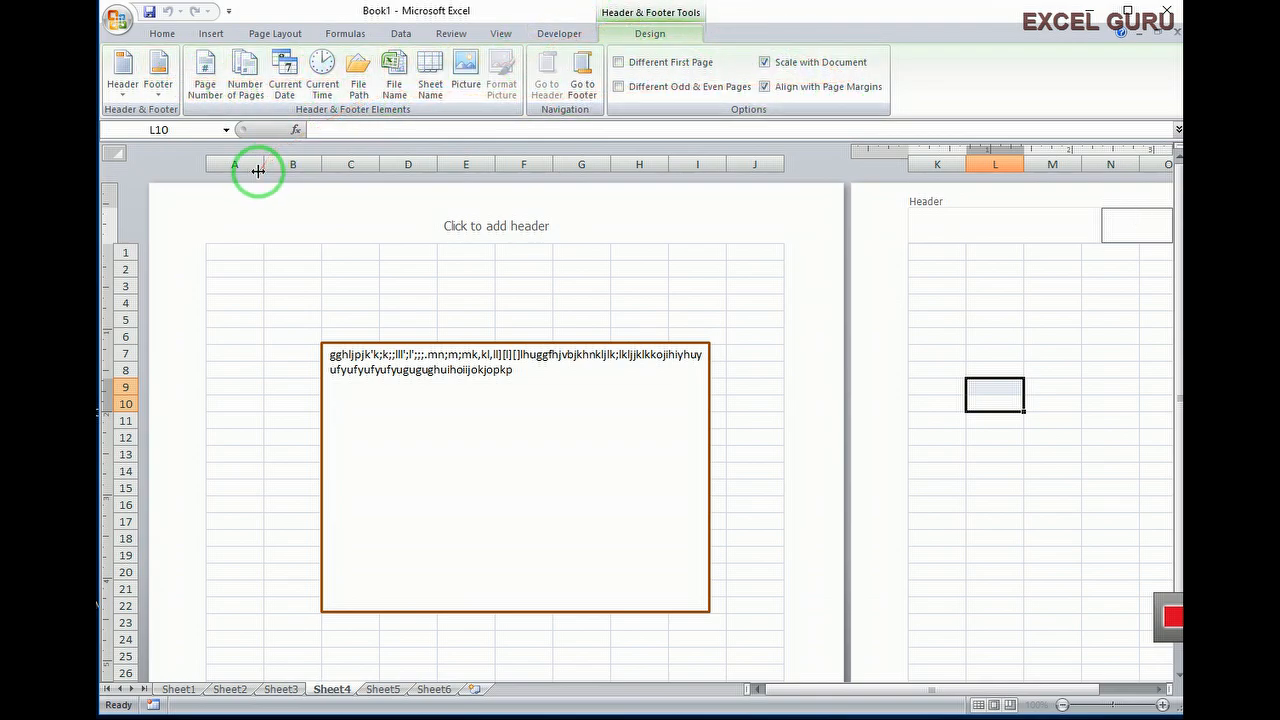
pyautogui.click(121, 97)
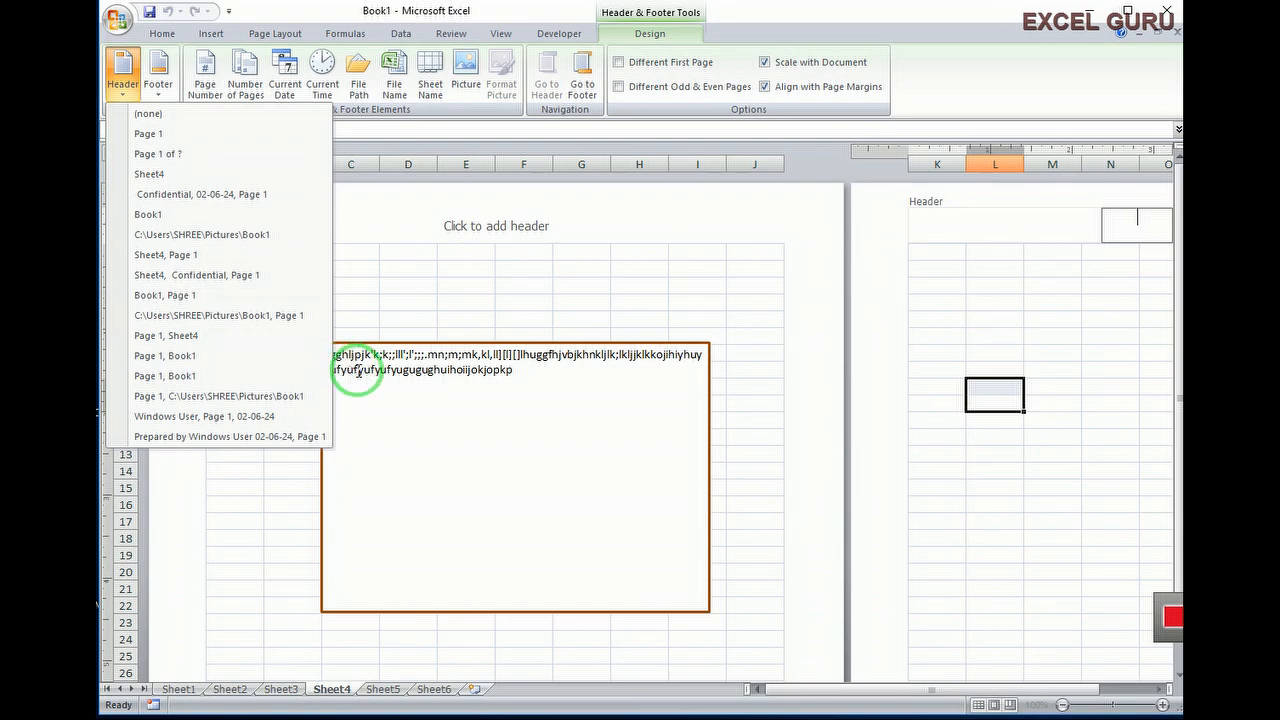
pyautogui.click(152, 113)
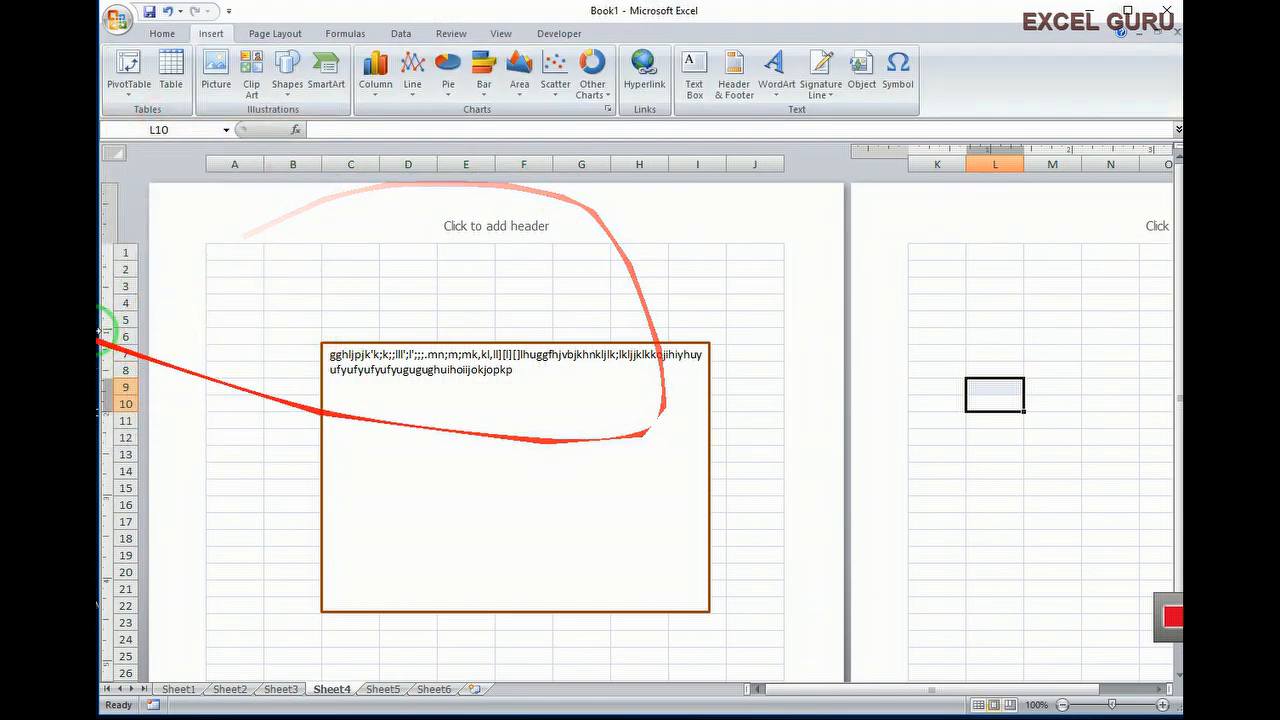
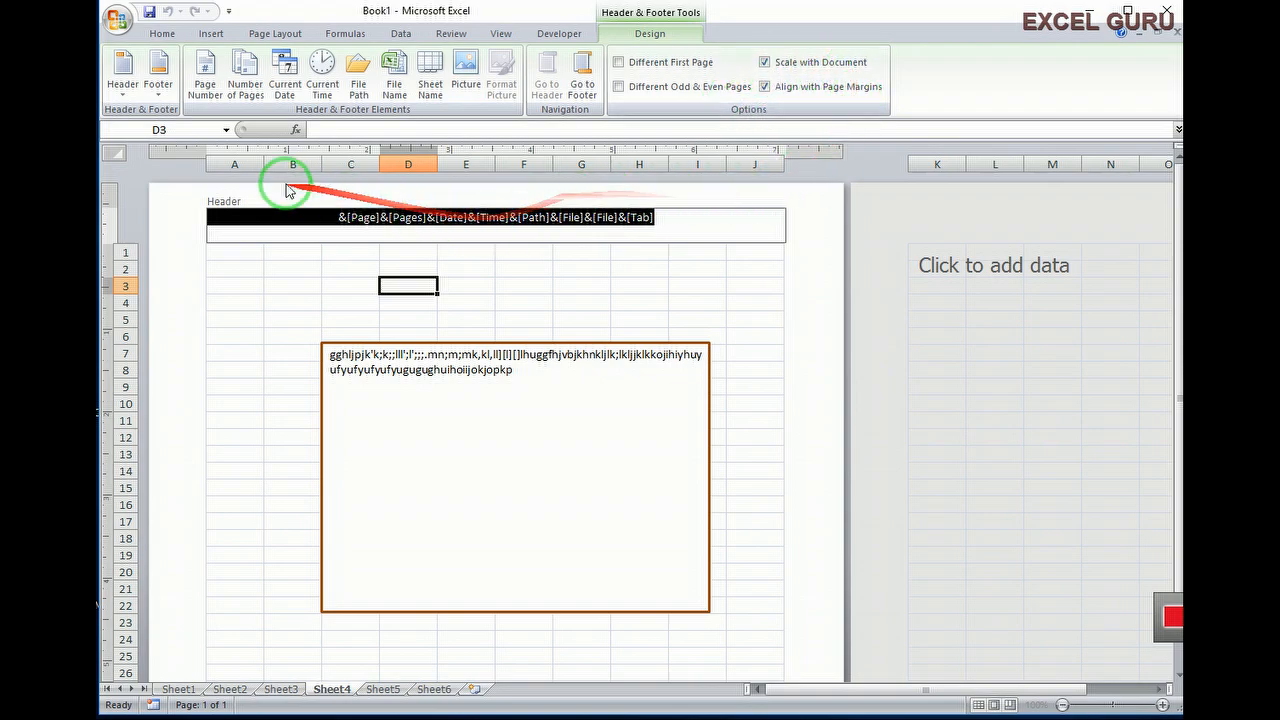
# Turn Scale with Document off for the Sheet4 header, check the sheet, and turn the option back on
pyautogui.click(765, 63)
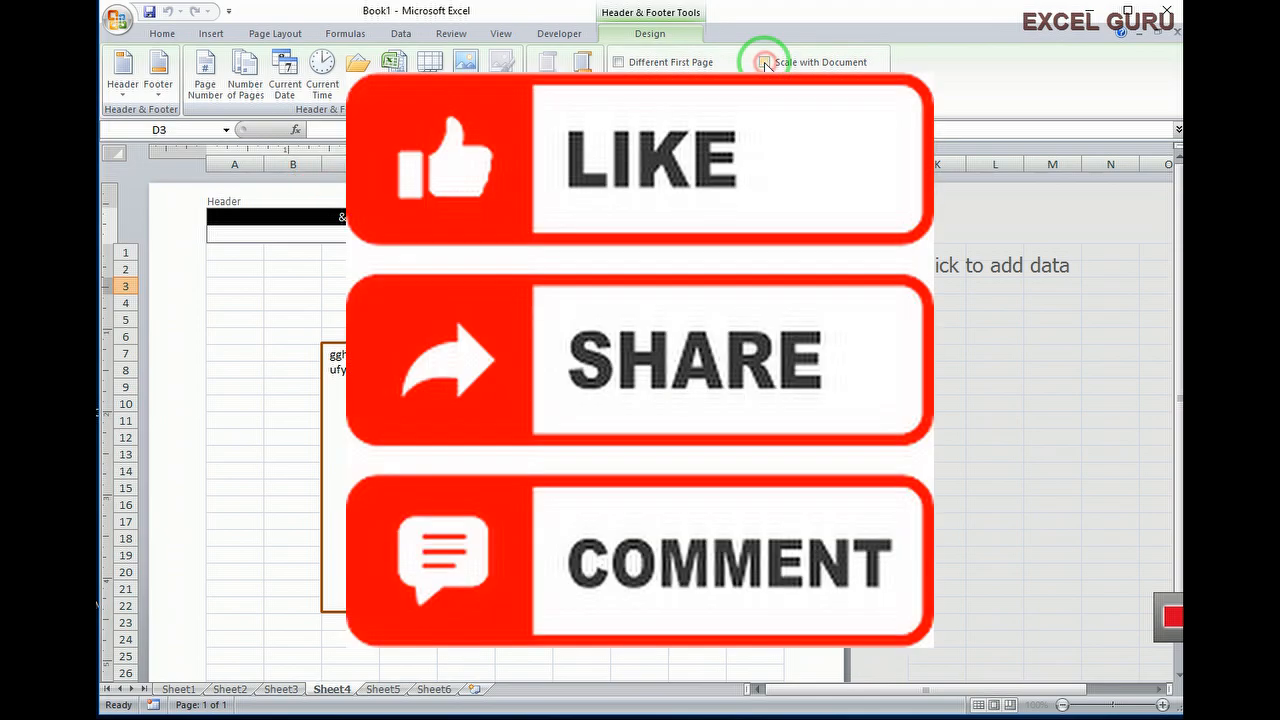
pyautogui.click(757, 303)
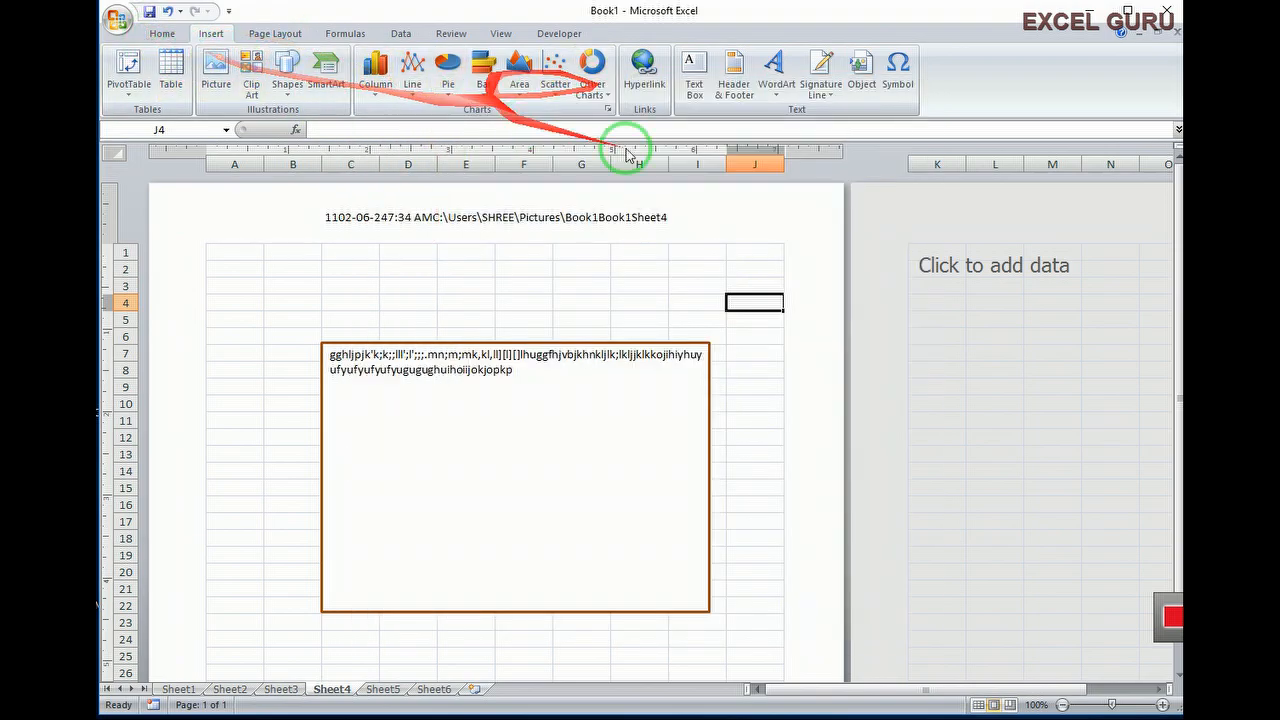
pyautogui.click(739, 87)
pyautogui.click(775, 66)
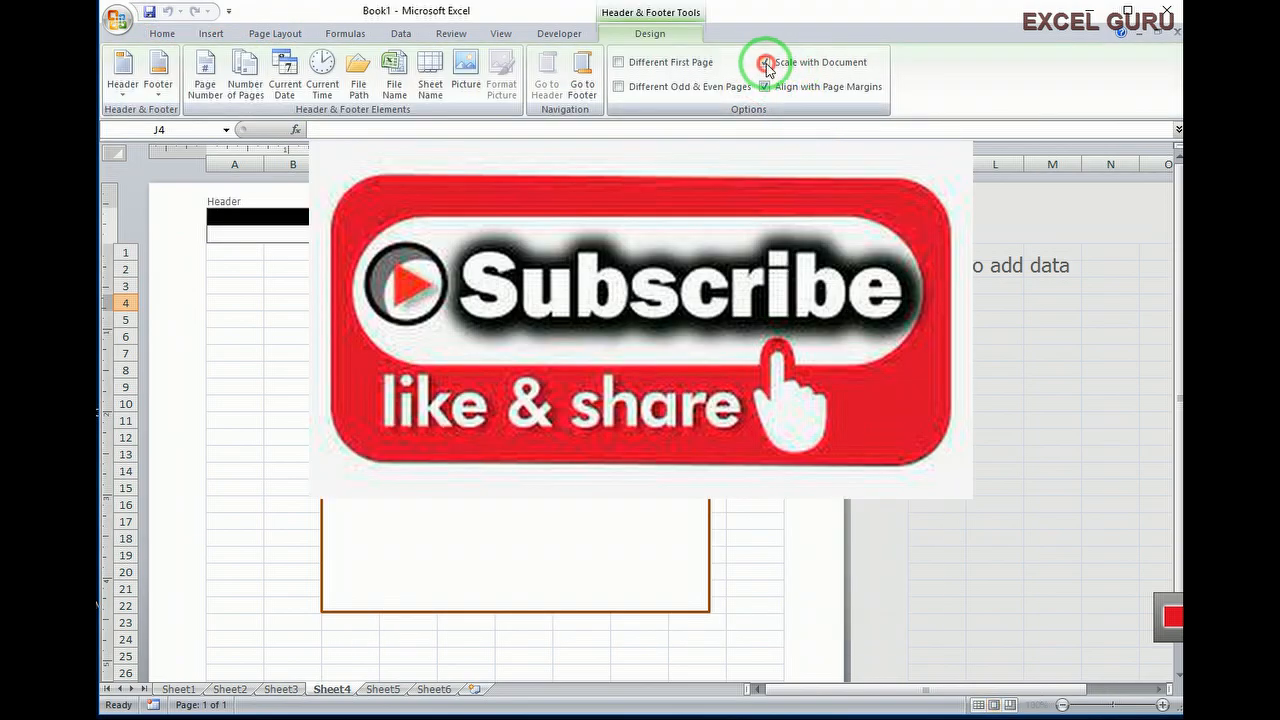
pyautogui.click(755, 353)
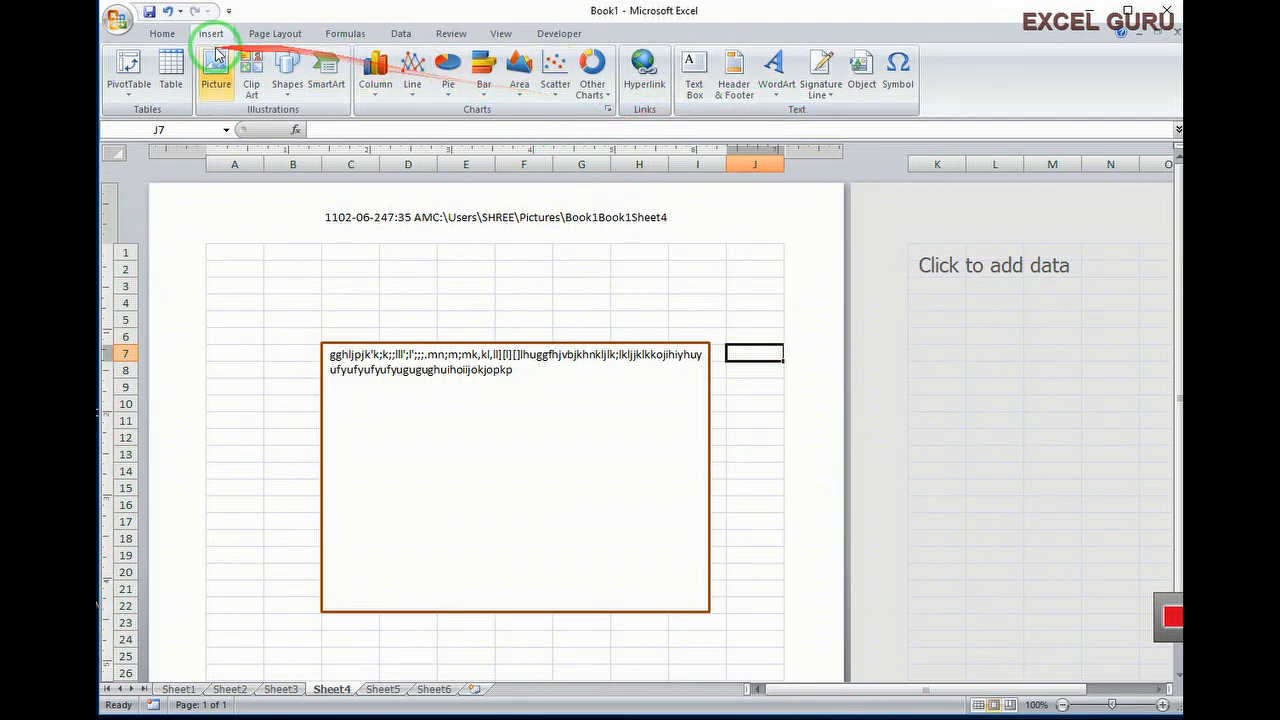
# Turn Align with Page Margins off for the Sheet4 header, view the sheet, and turn the option back on
pyautogui.click(740, 86)
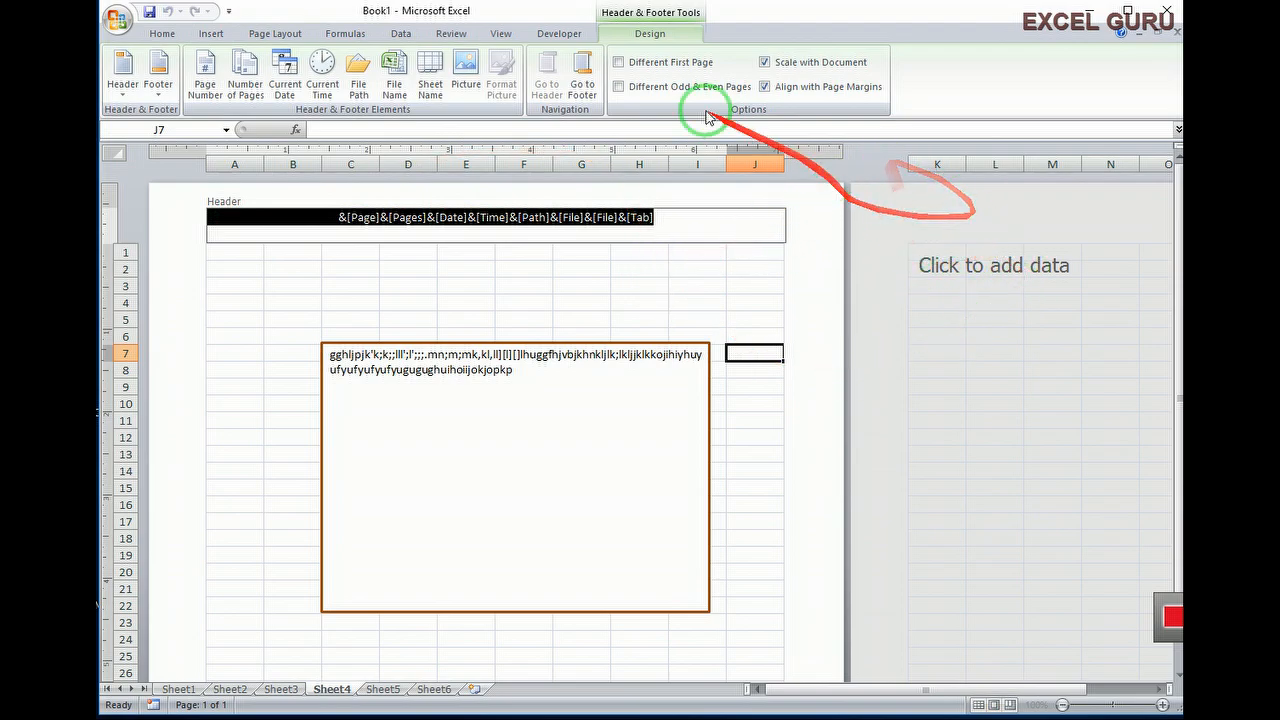
pyautogui.click(770, 452)
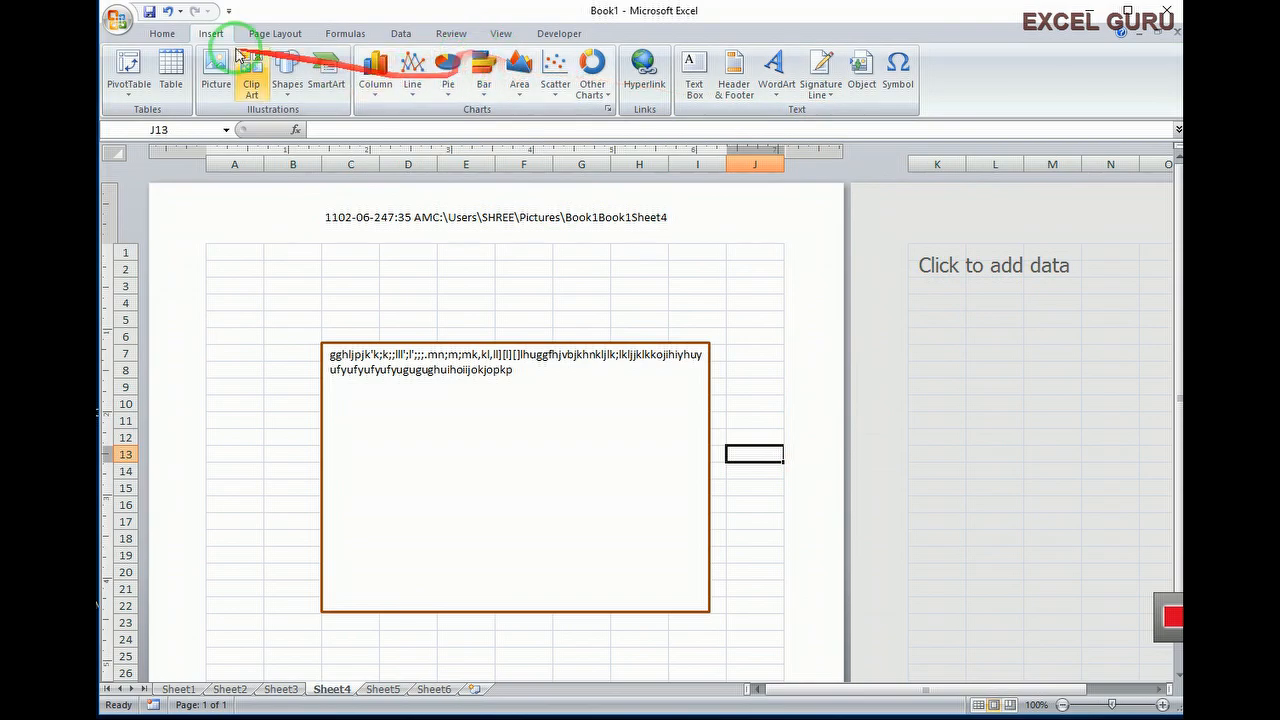
pyautogui.click(735, 82)
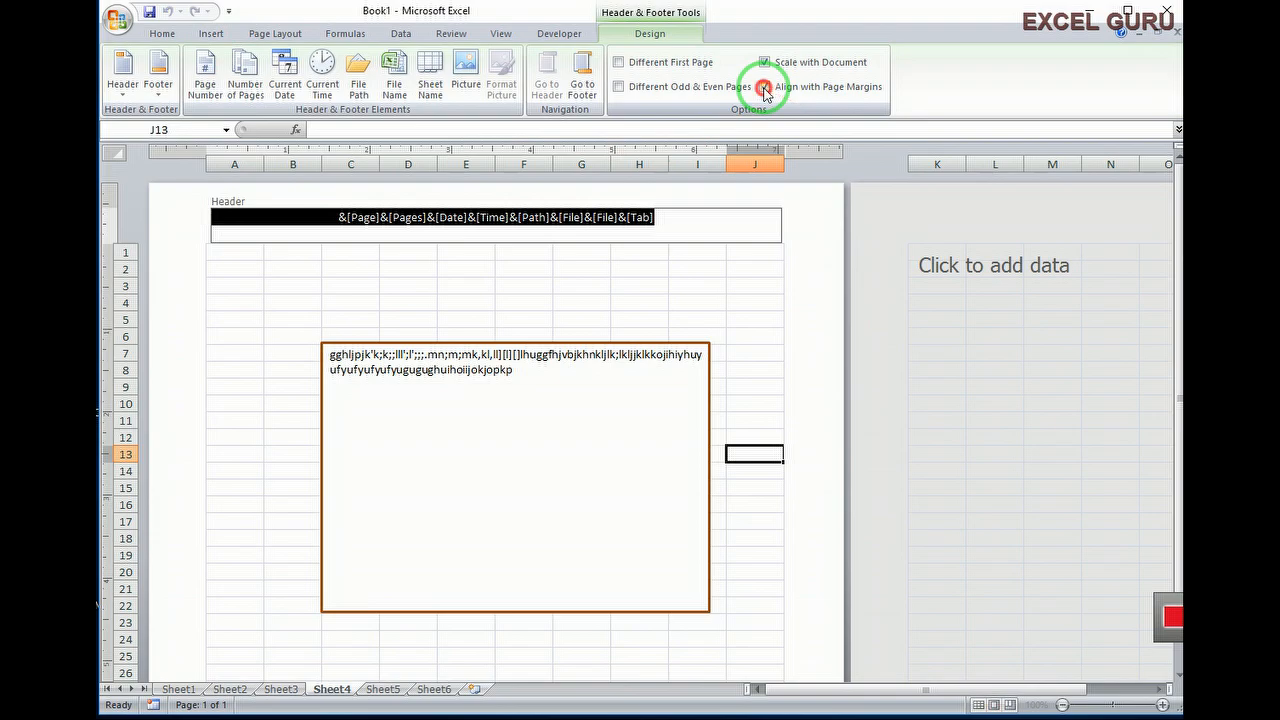
pyautogui.click(778, 320)
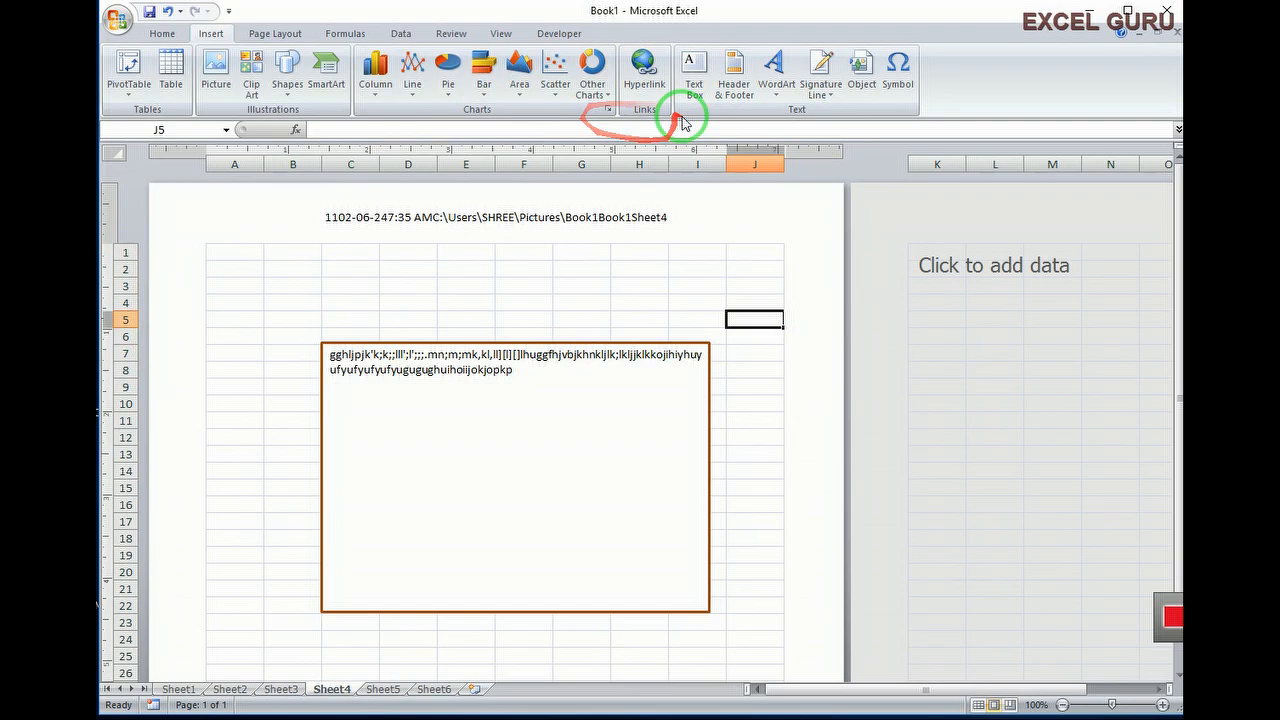
# Return Sheet4 to Normal view and insert a WordArt object in the solid red bevelled style from the gallery's last row
pyautogui.click(735, 82)
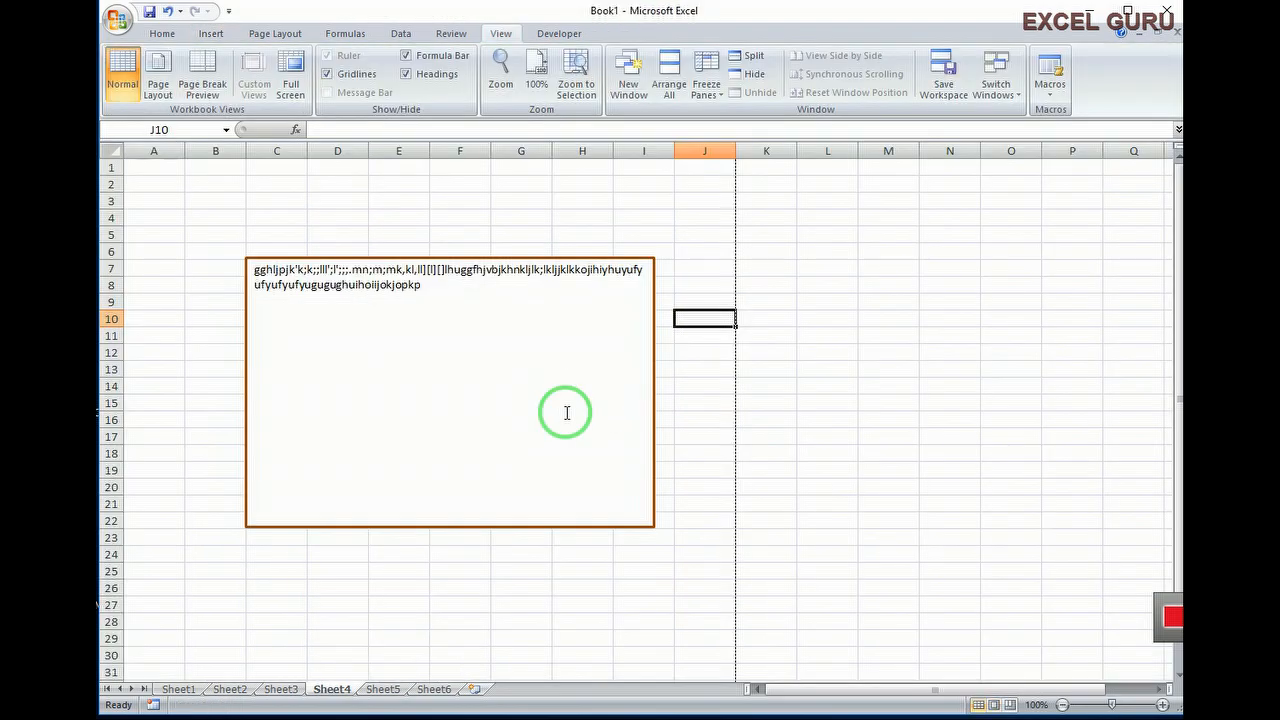
pyautogui.click(210, 33)
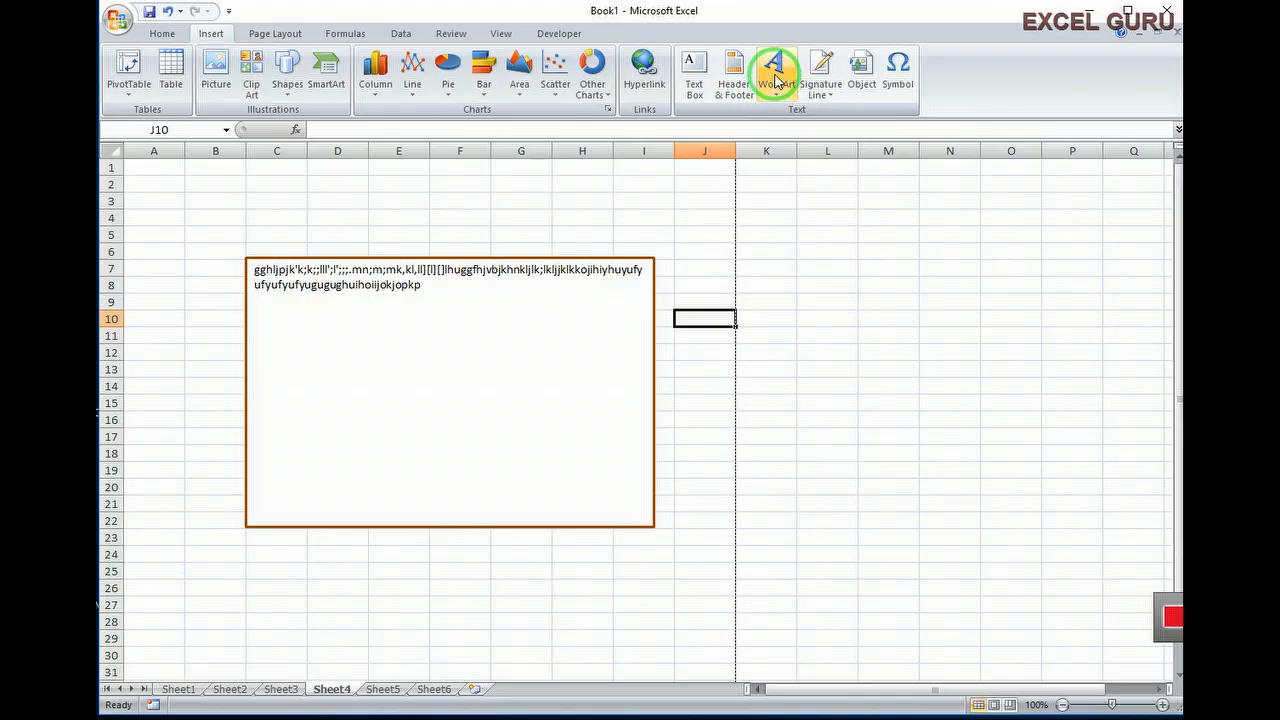
pyautogui.click(776, 80)
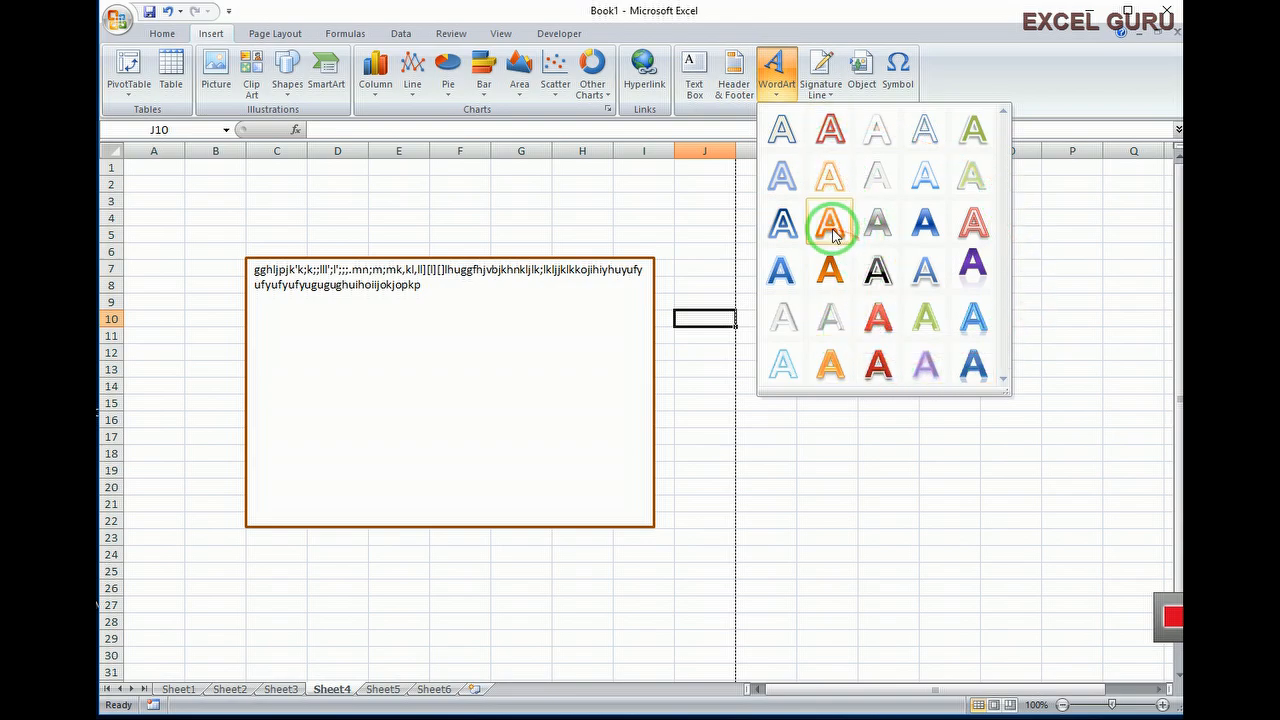
pyautogui.click(878, 365)
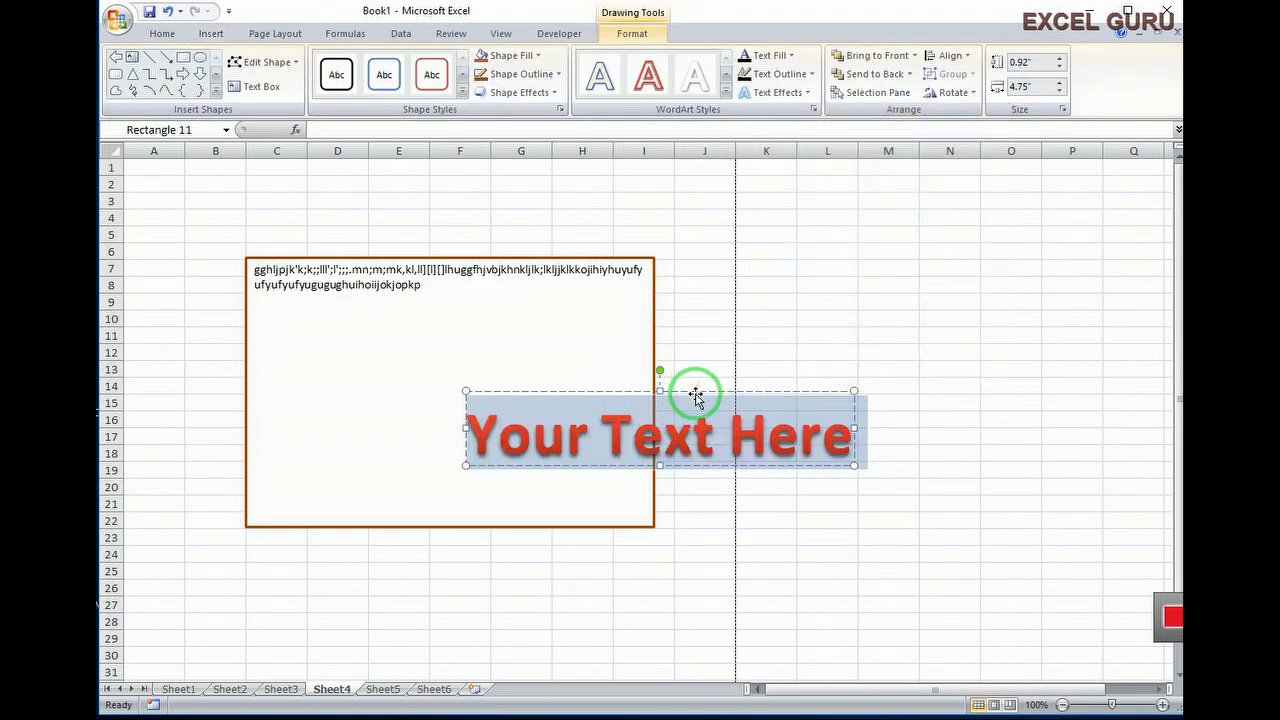
# Move the WordArt above the text box so it sits across rows 1 to 5
pyautogui.moveTo(696, 397); pyautogui.dragTo(711, 292)
pyautogui.click(522, 398)
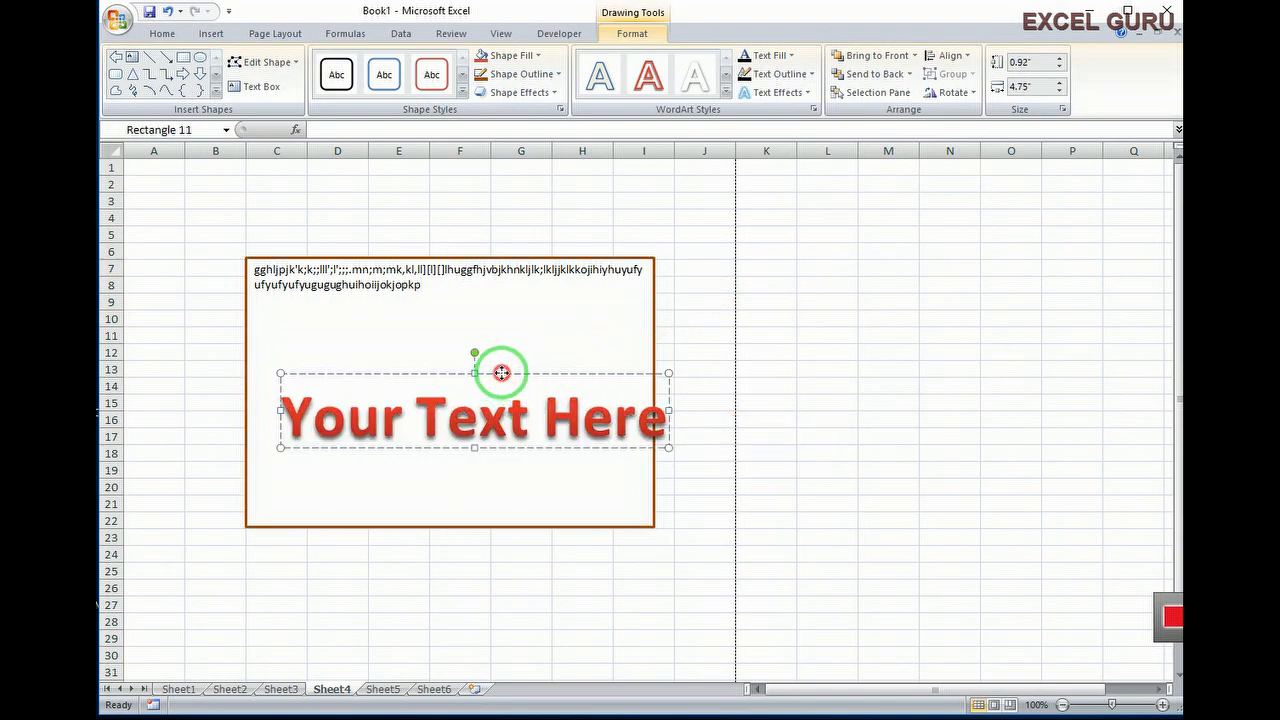
pyautogui.moveTo(502, 373); pyautogui.dragTo(523, 169)
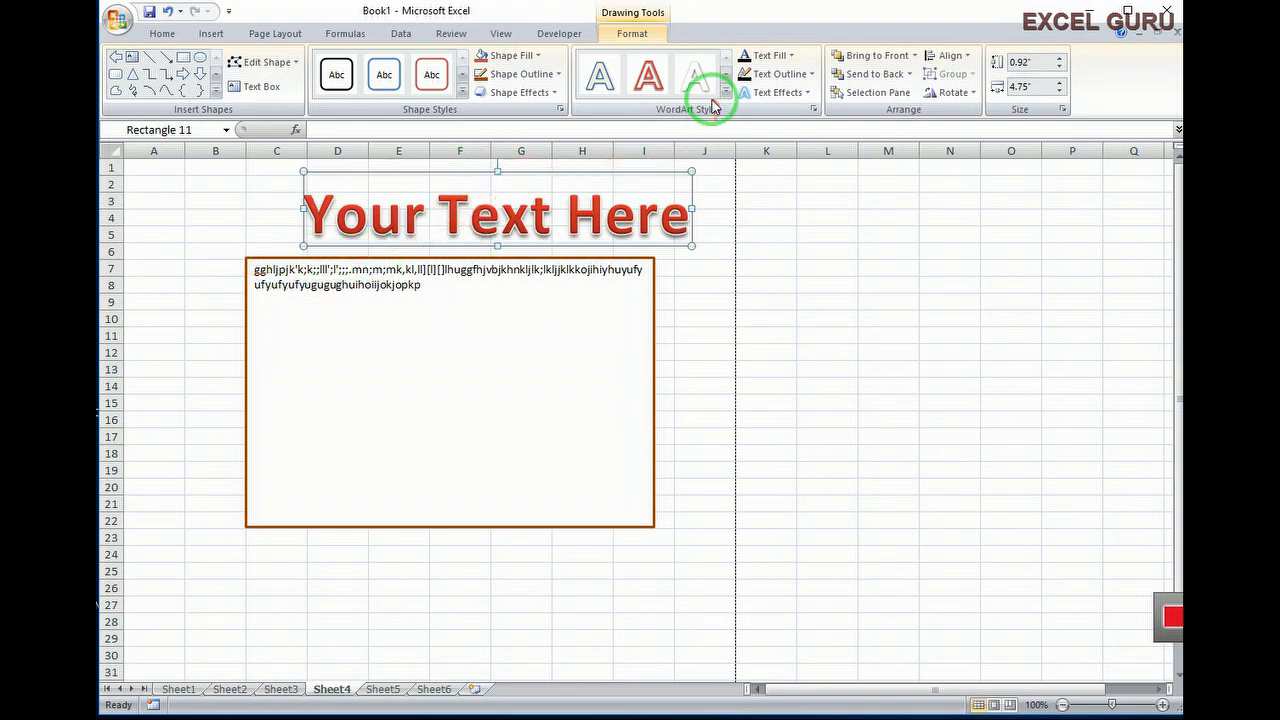
# Preview shape fill and text fill colours on the WordArt
pyautogui.click(537, 58)
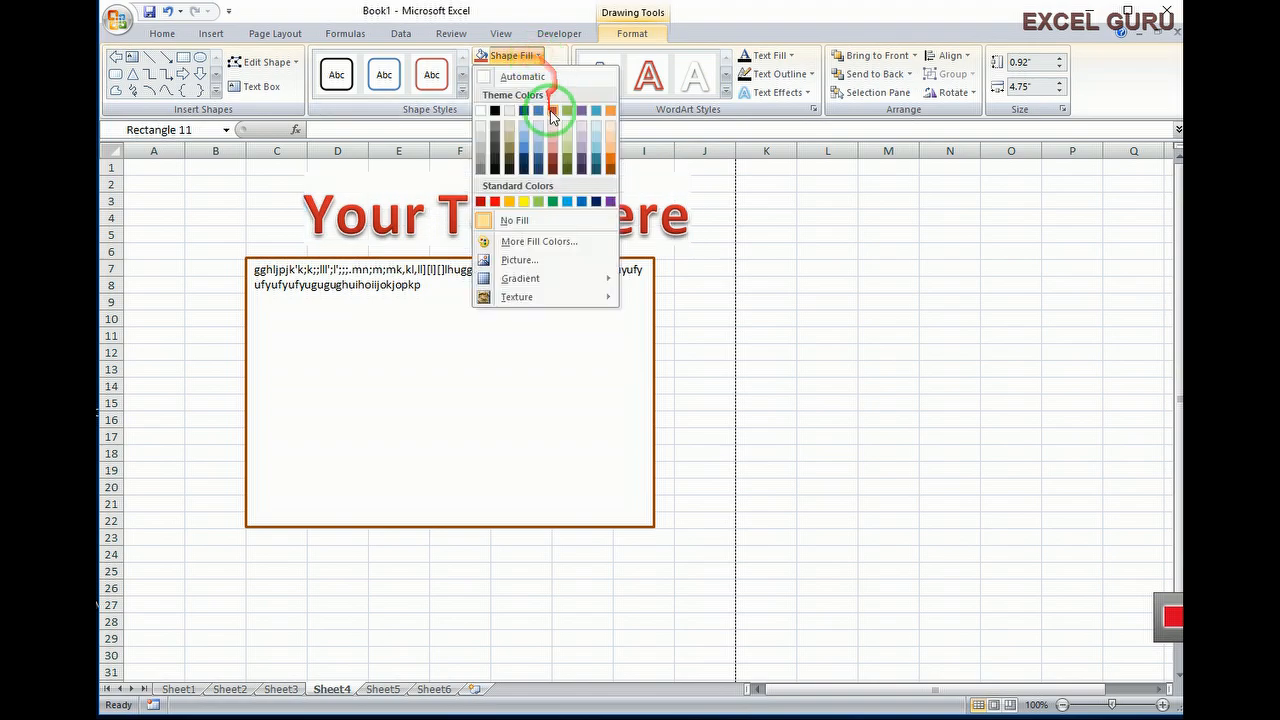
pyautogui.click(716, 214)
pyautogui.click(790, 55)
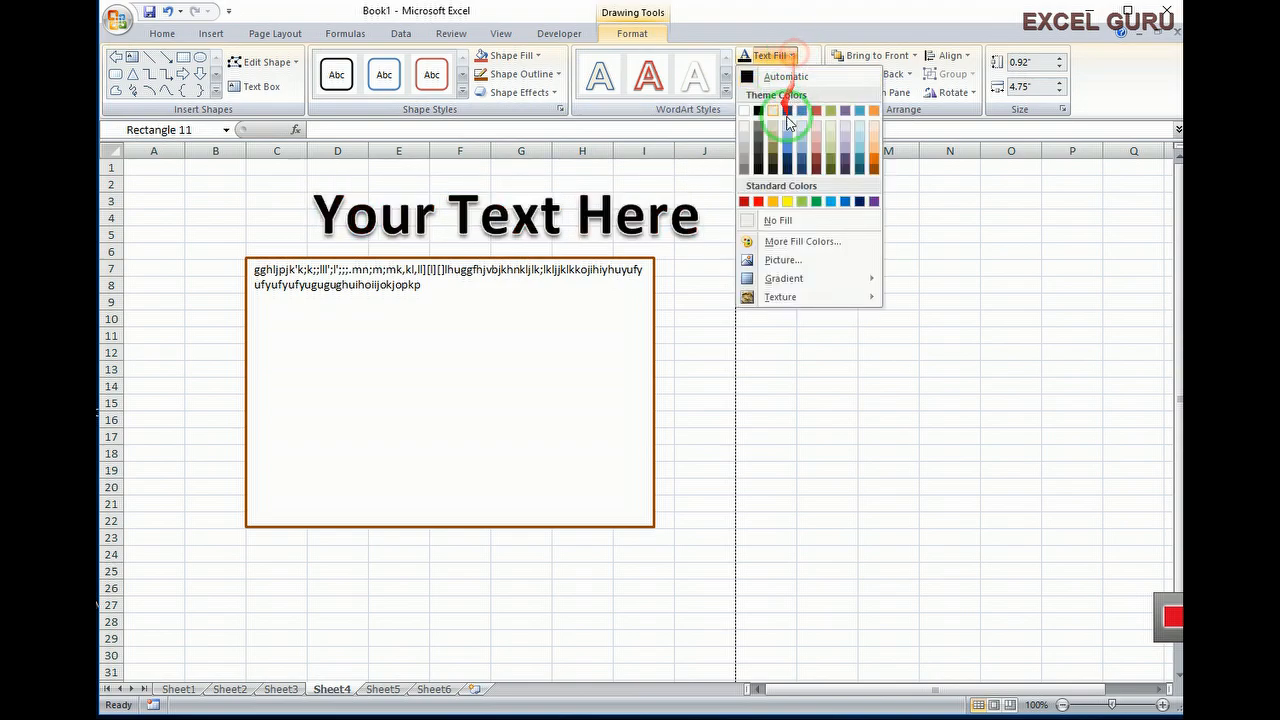
pyautogui.click(758, 201)
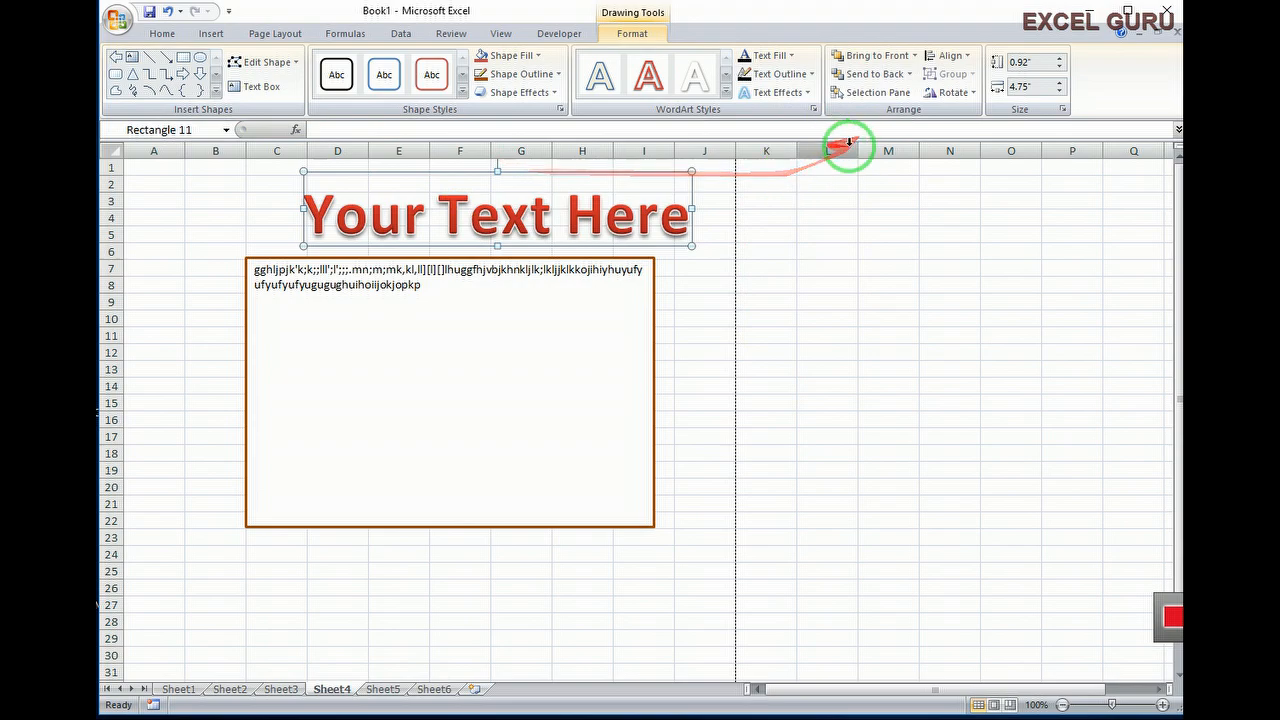
# Apply a red Glow variation to the WordArt text
pyautogui.click(800, 92)
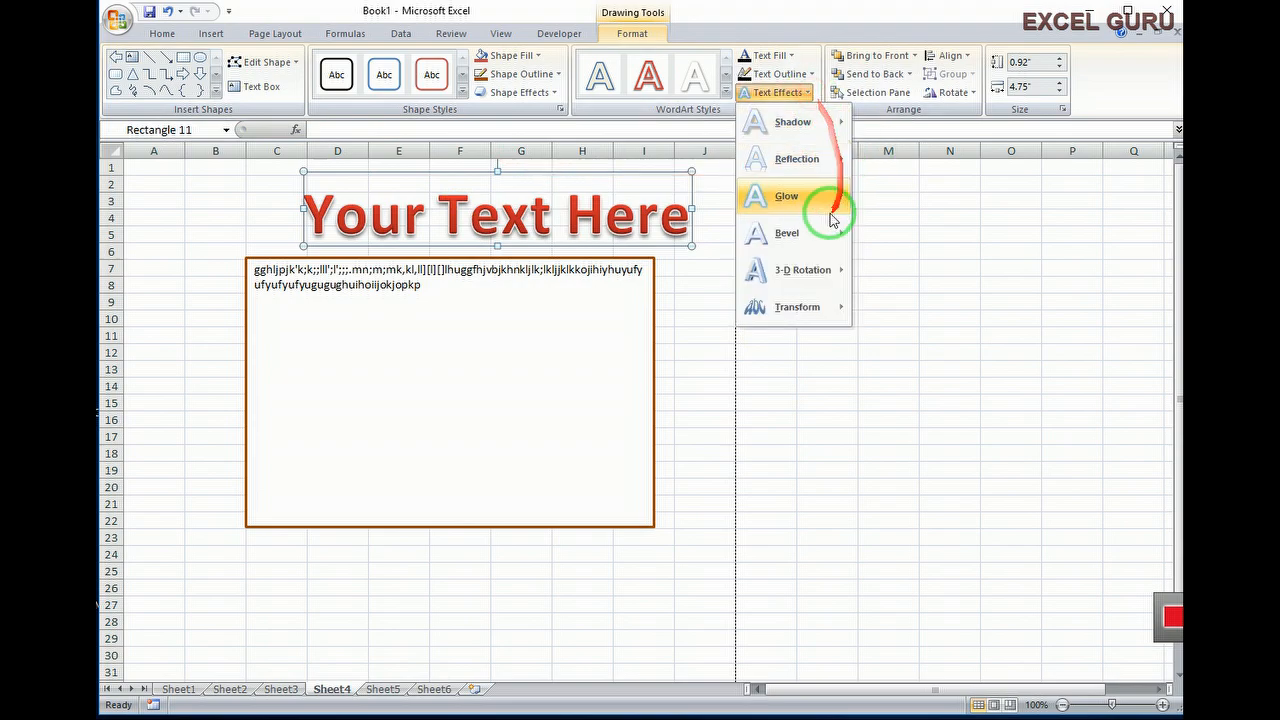
pyautogui.moveTo(820, 234)
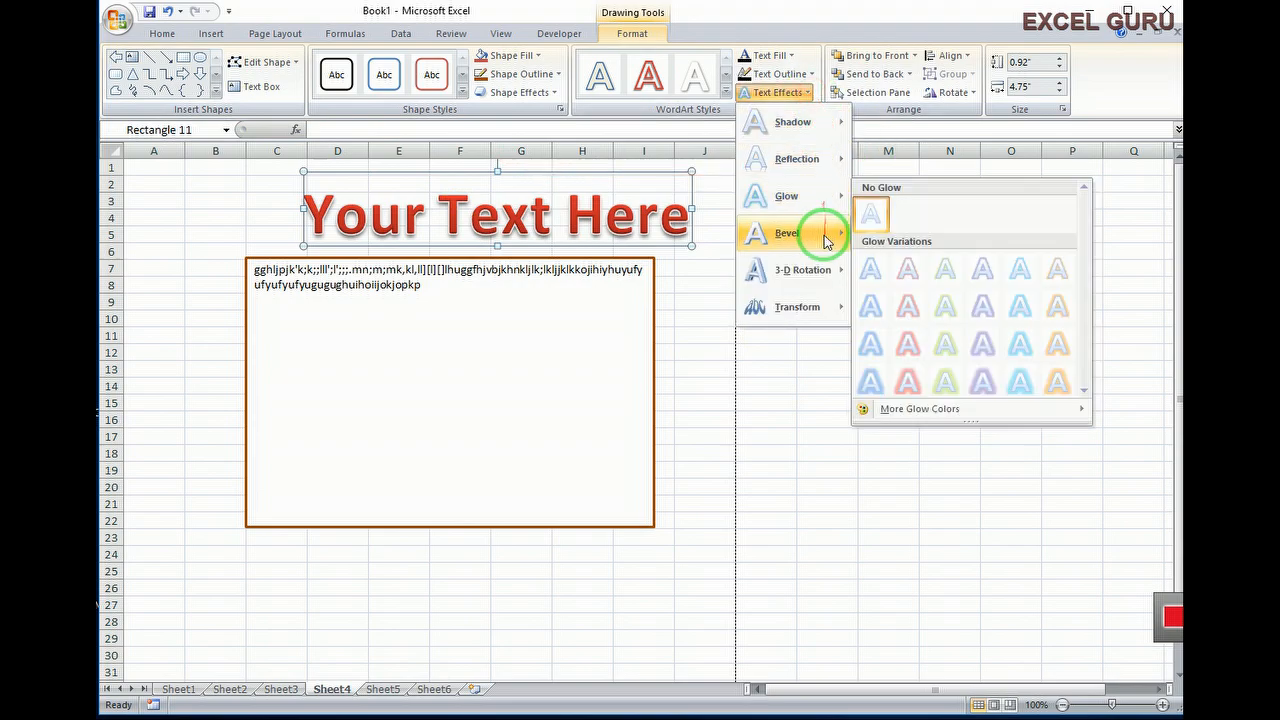
pyautogui.click(912, 308)
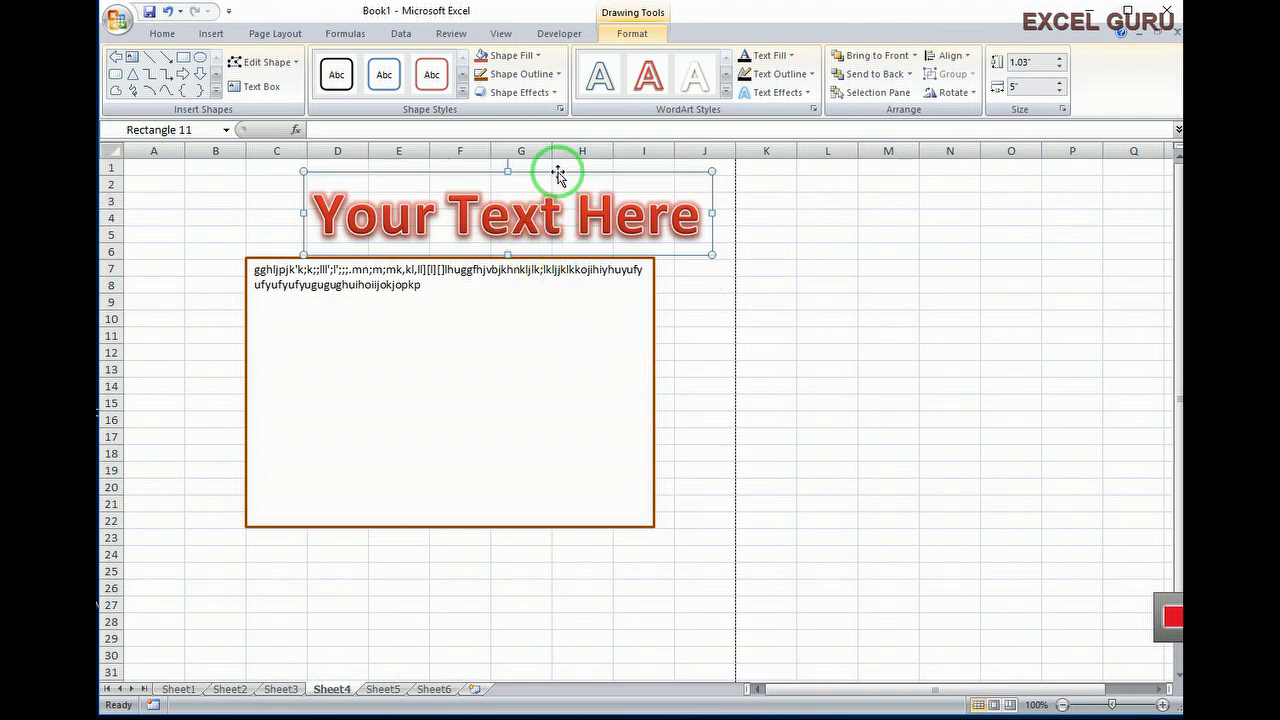
# Move the WordArt over the text box and back above it, viewing the Align and Rotate options without applying any
pyautogui.moveTo(557, 175); pyautogui.dragTo(555, 245)
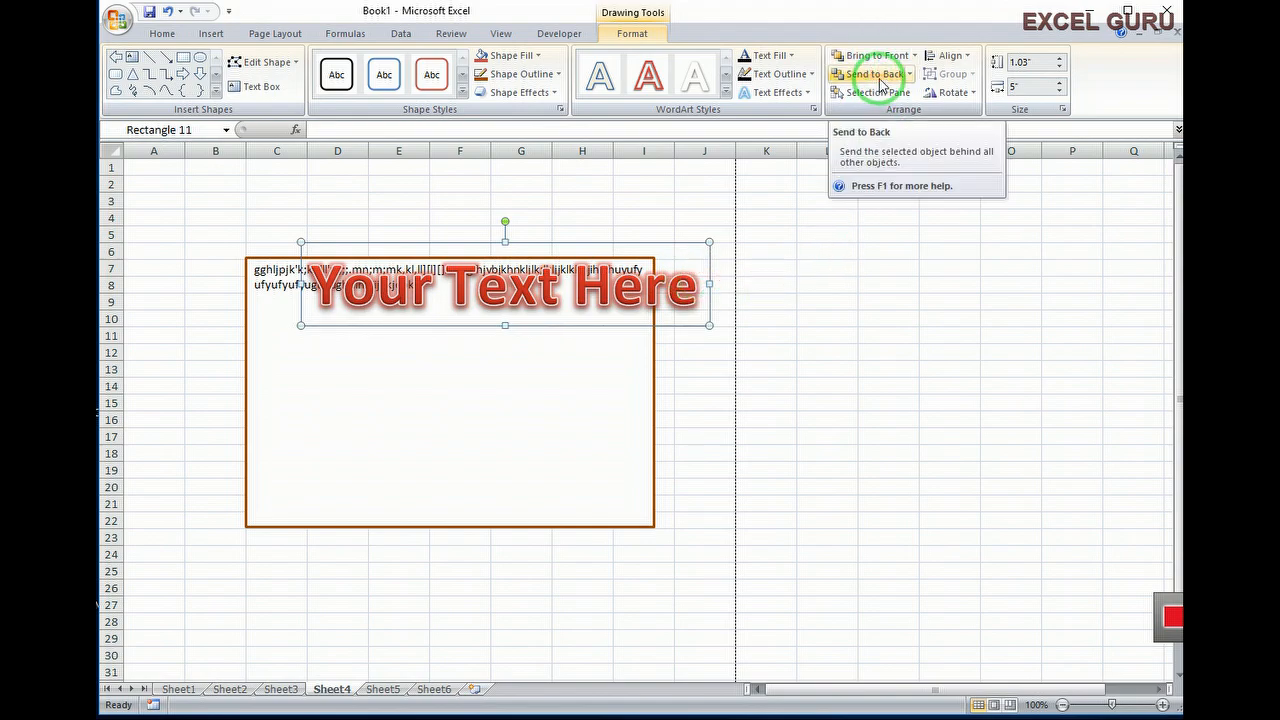
pyautogui.click(969, 58)
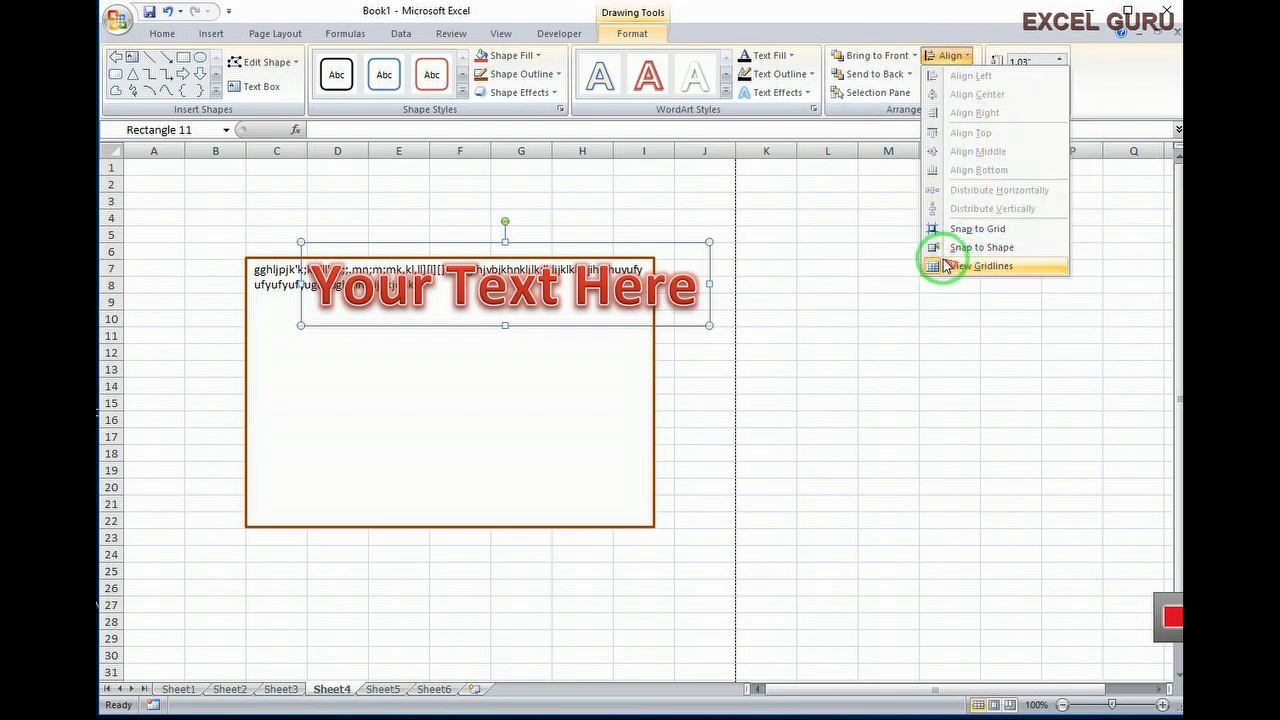
pyautogui.click(661, 250)
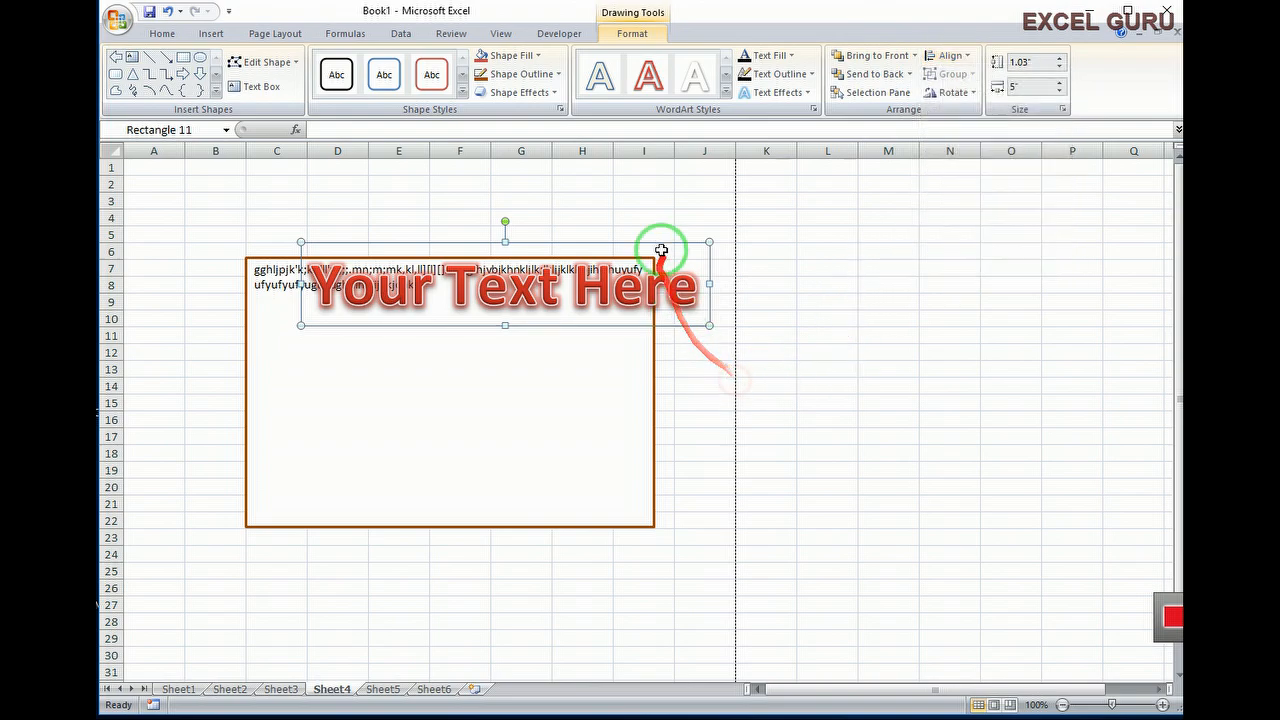
pyautogui.moveTo(638, 241); pyautogui.dragTo(655, 176)
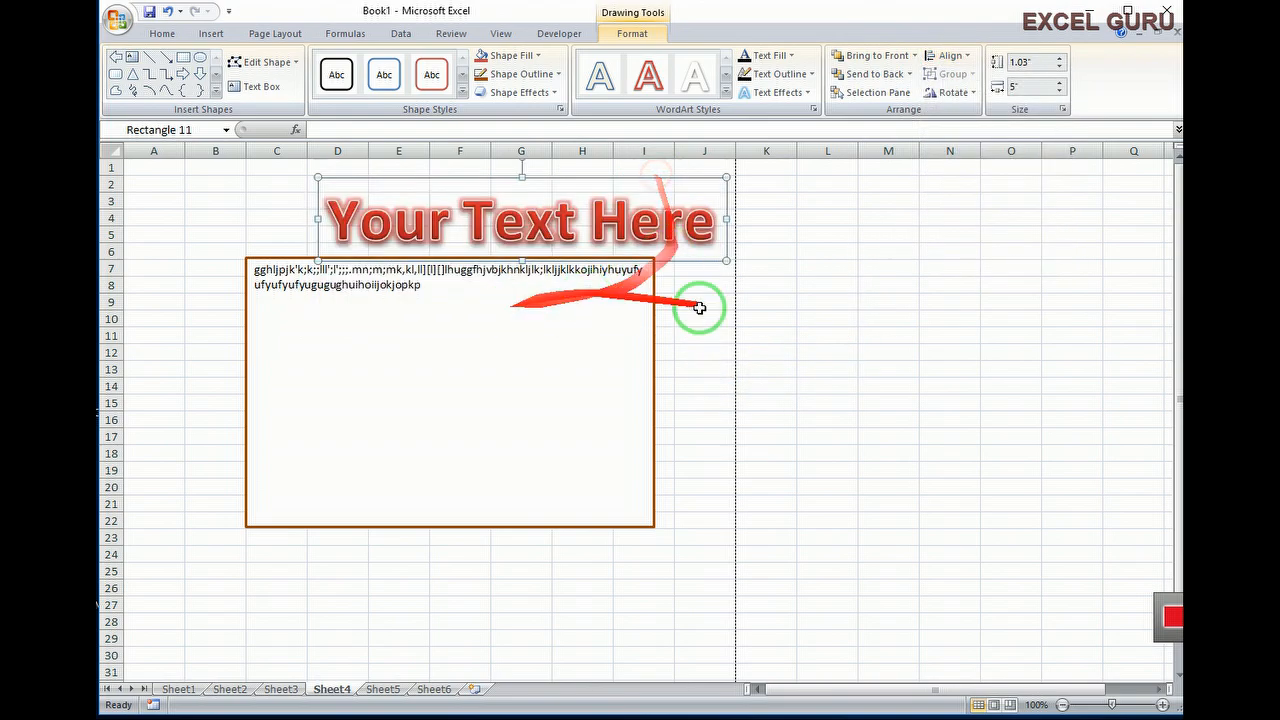
pyautogui.click(962, 92)
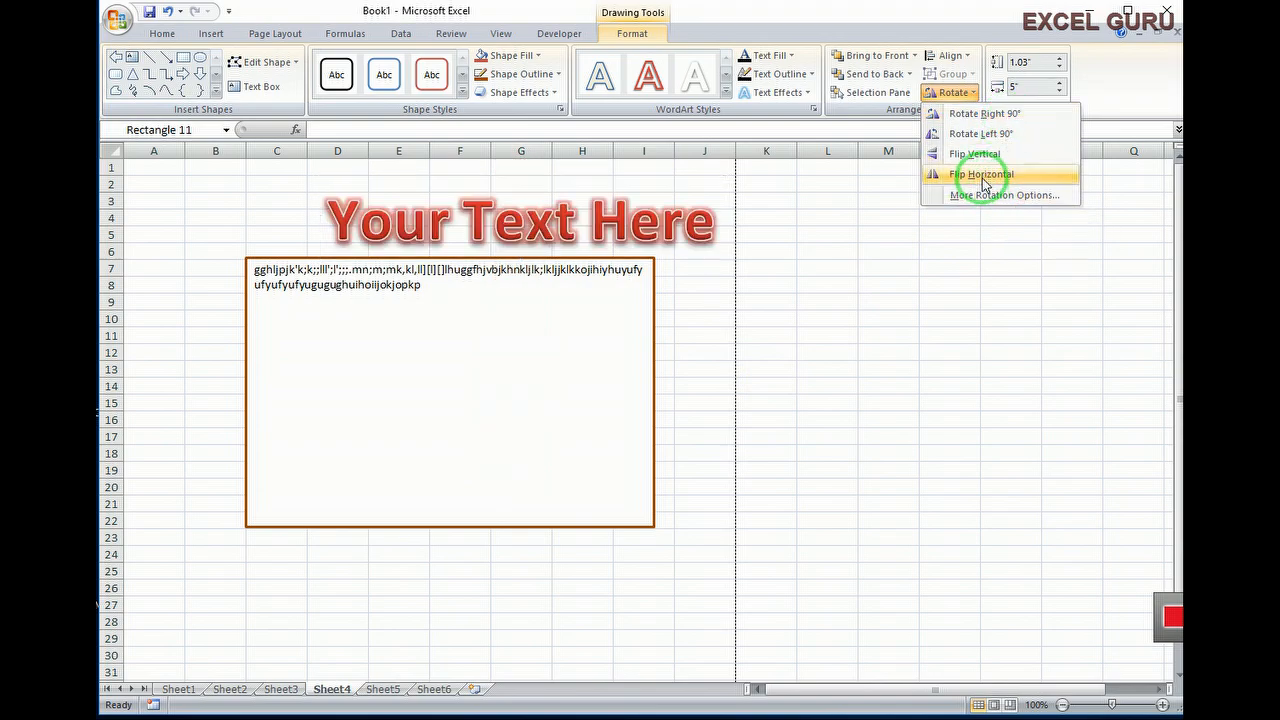
pyautogui.click(888, 352)
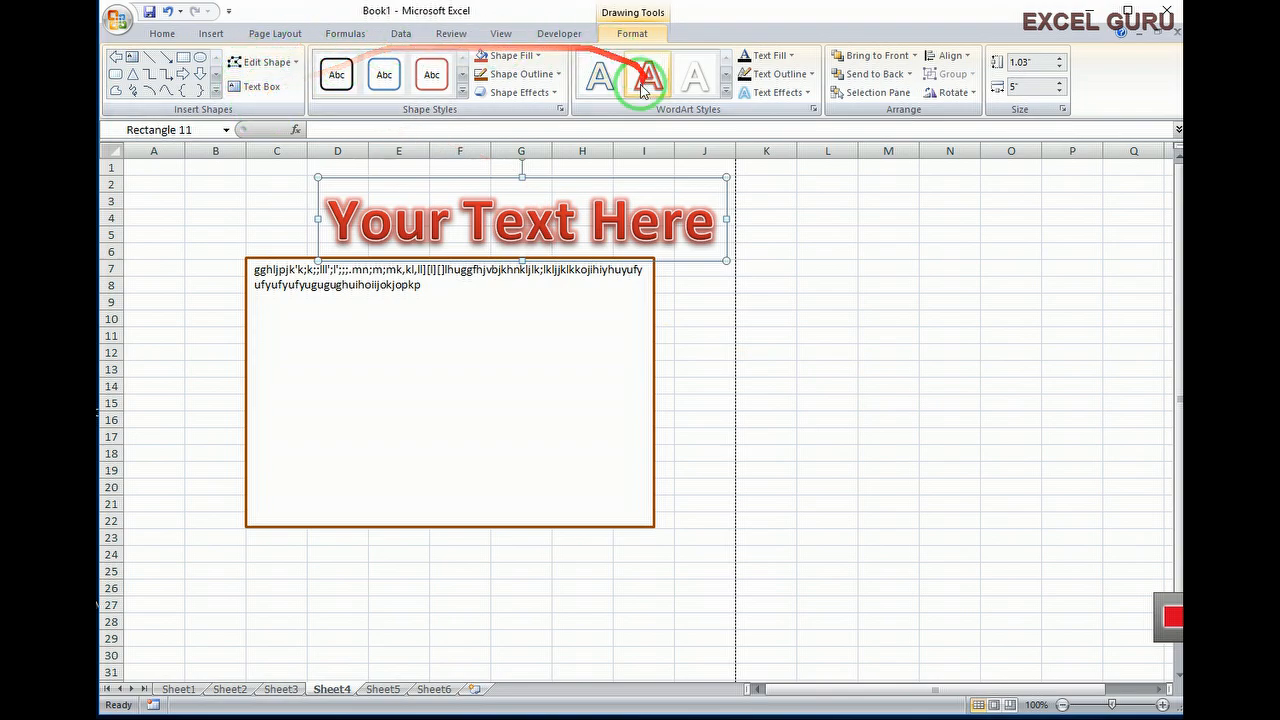
# Insert a Microsoft Office signature line at J10 with the suggested signer's full name and the title "hlj"
pyautogui.click(208, 36)
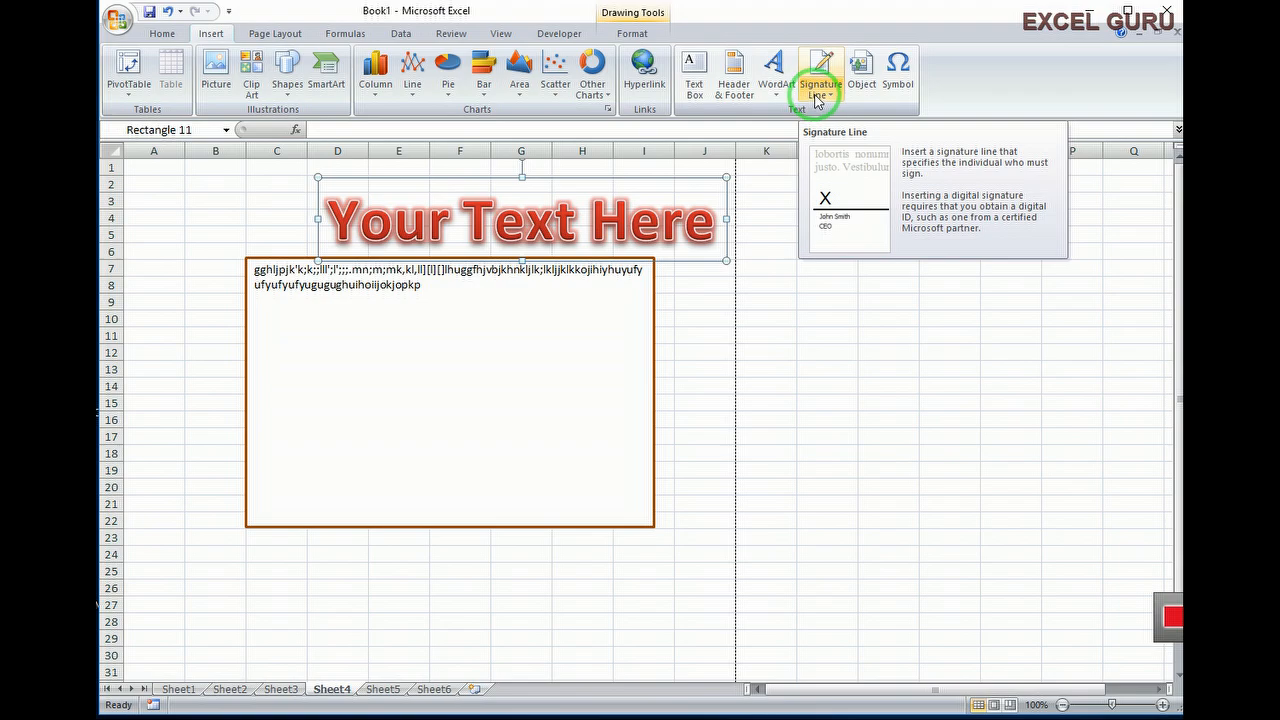
pyautogui.click(818, 92)
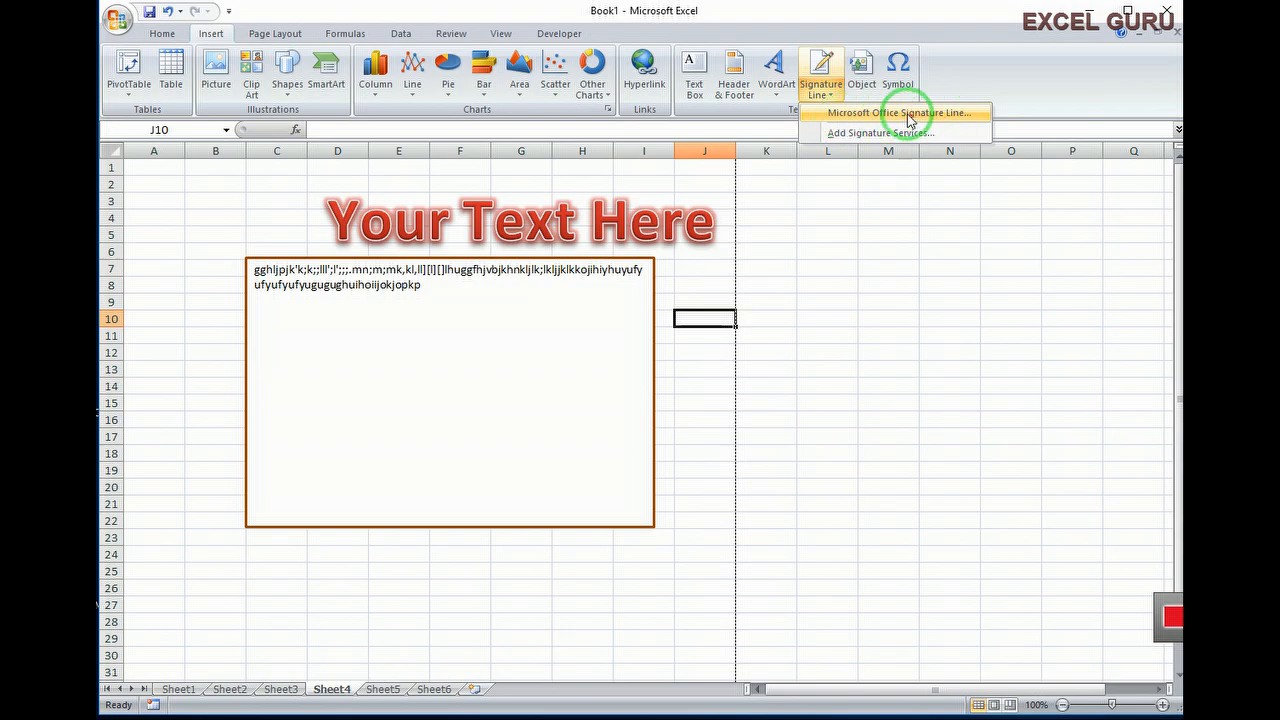
pyautogui.click(908, 116)
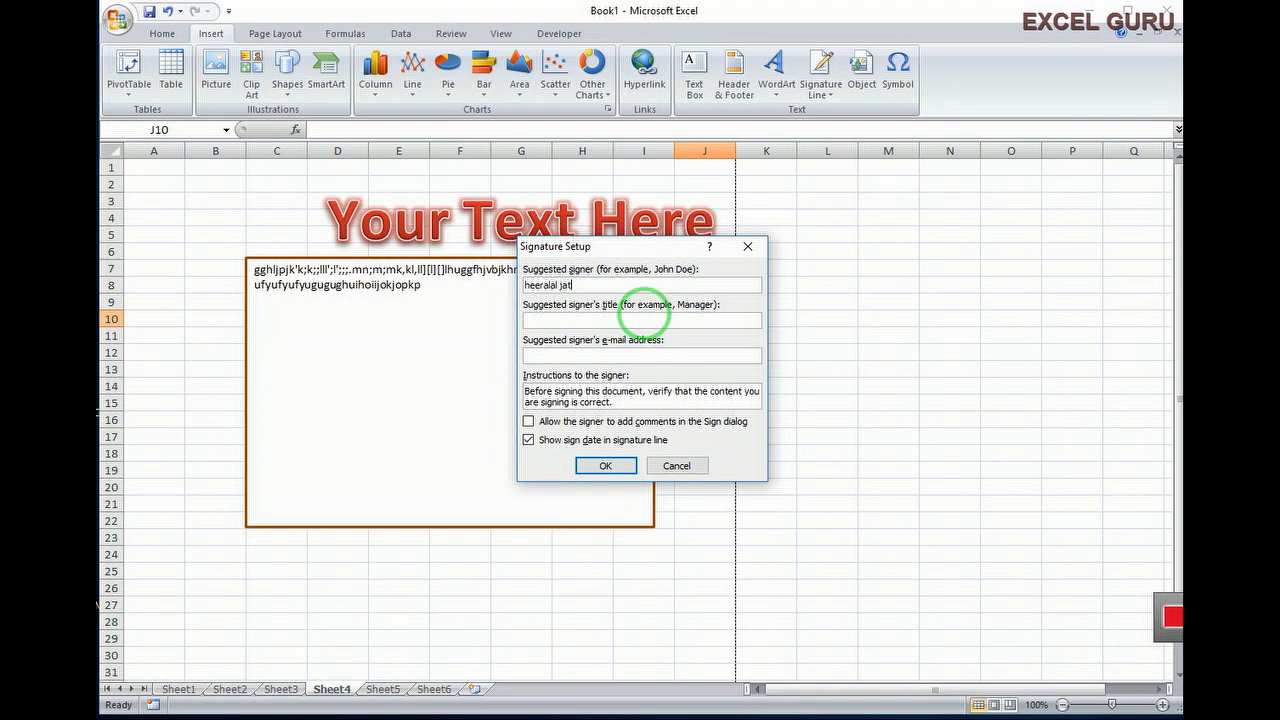
pyautogui.click(583, 323)
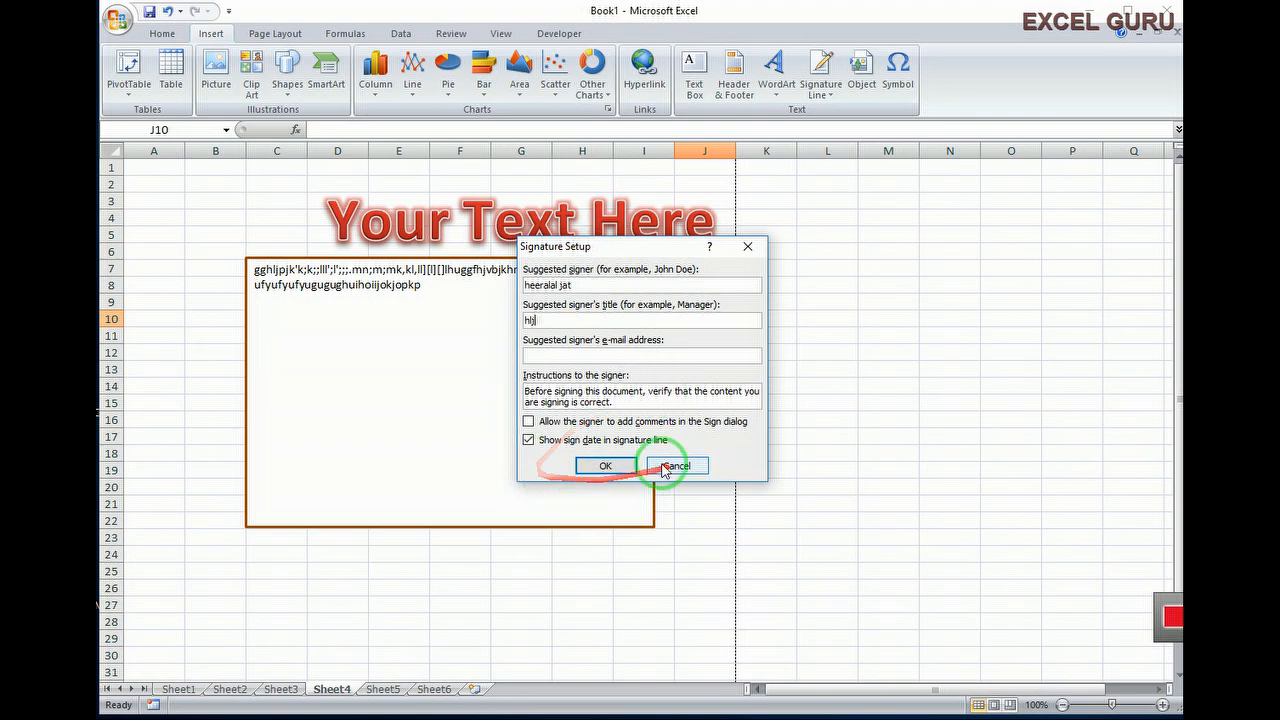
pyautogui.click(605, 466)
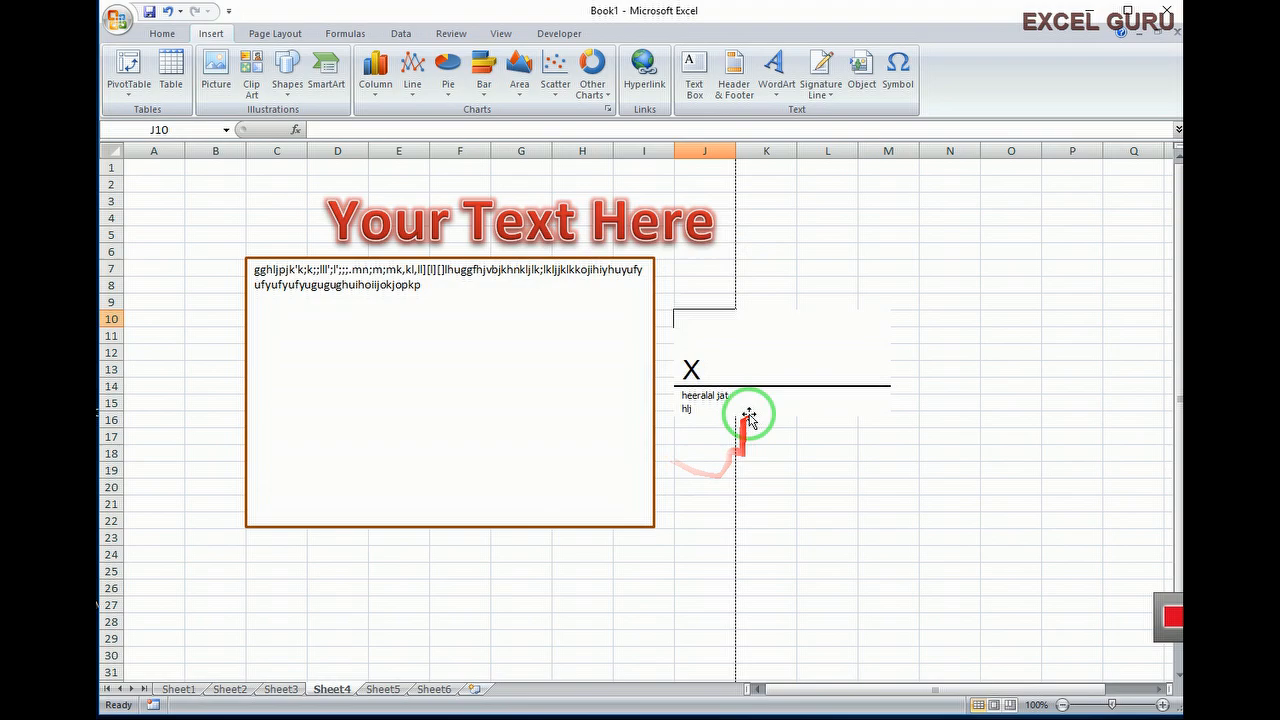
# Move the signature line below the text box, across rows 23 to 29
pyautogui.moveTo(729, 366)
pyautogui.mouseDown()
pyautogui.moveTo(717, 403)
pyautogui.moveTo(471, 603)
pyautogui.moveTo(418, 596)
pyautogui.mouseUp()
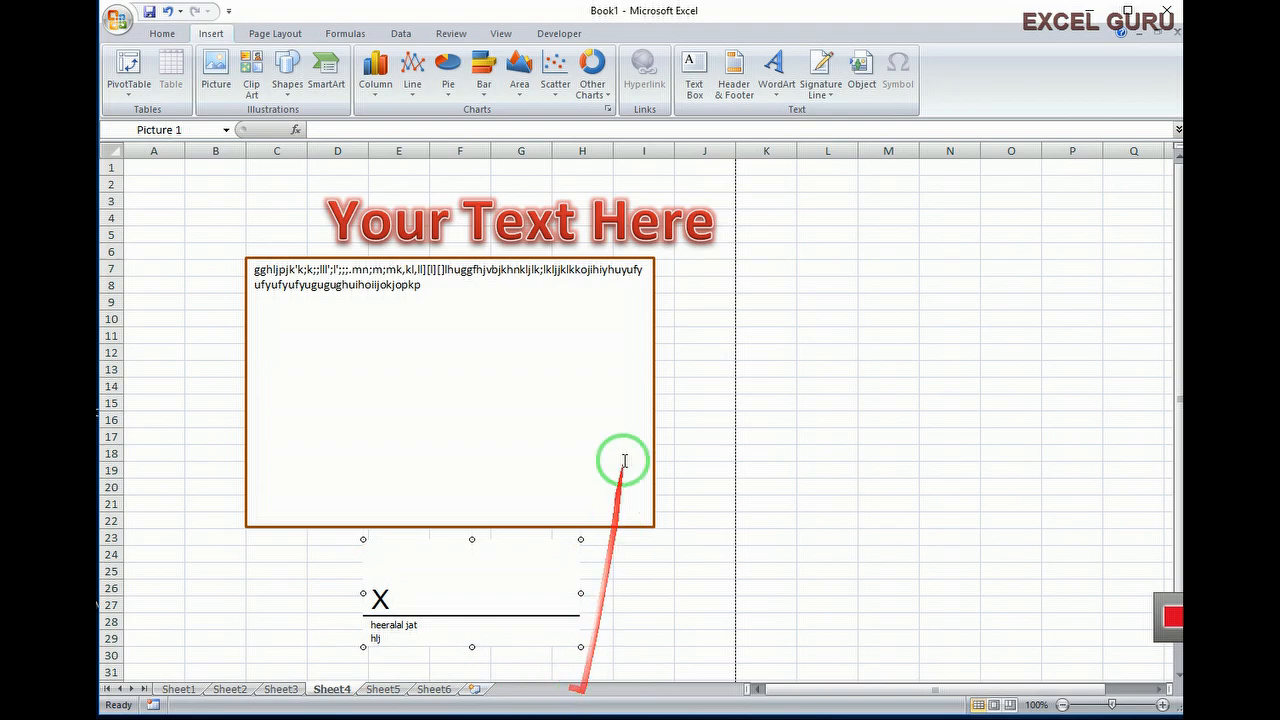
pyautogui.click(826, 94)
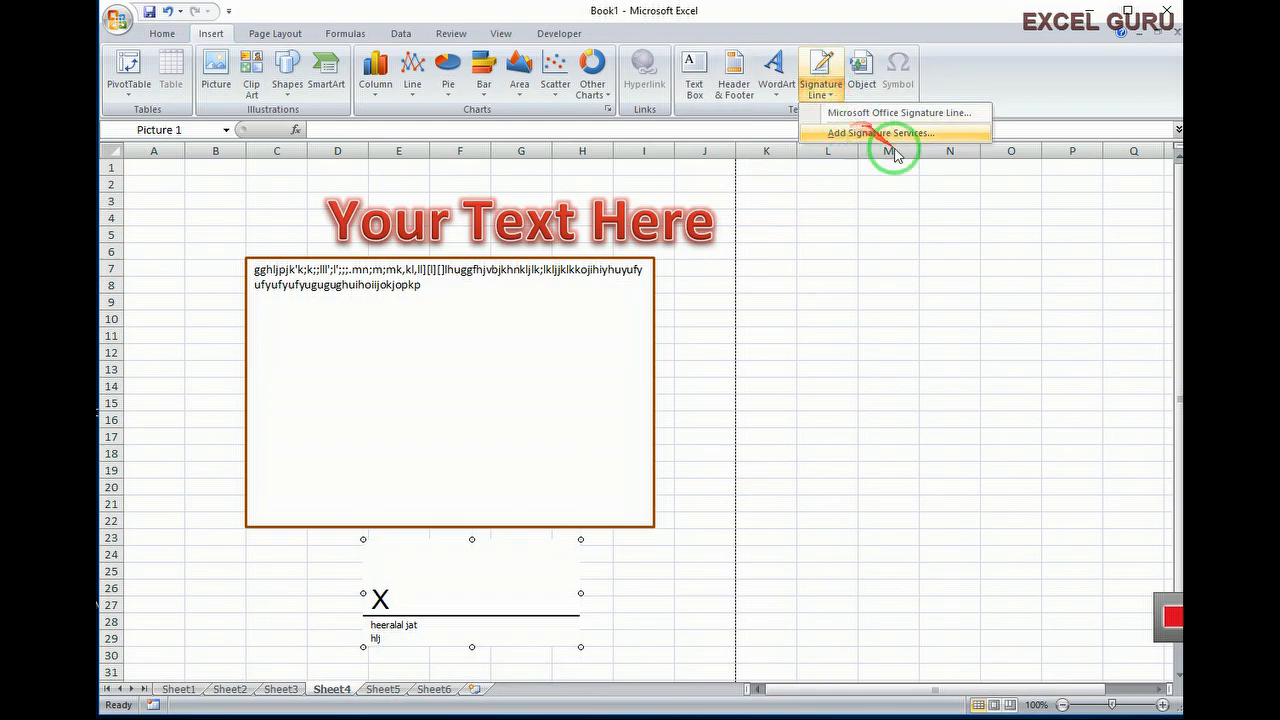
pyautogui.click(630, 610)
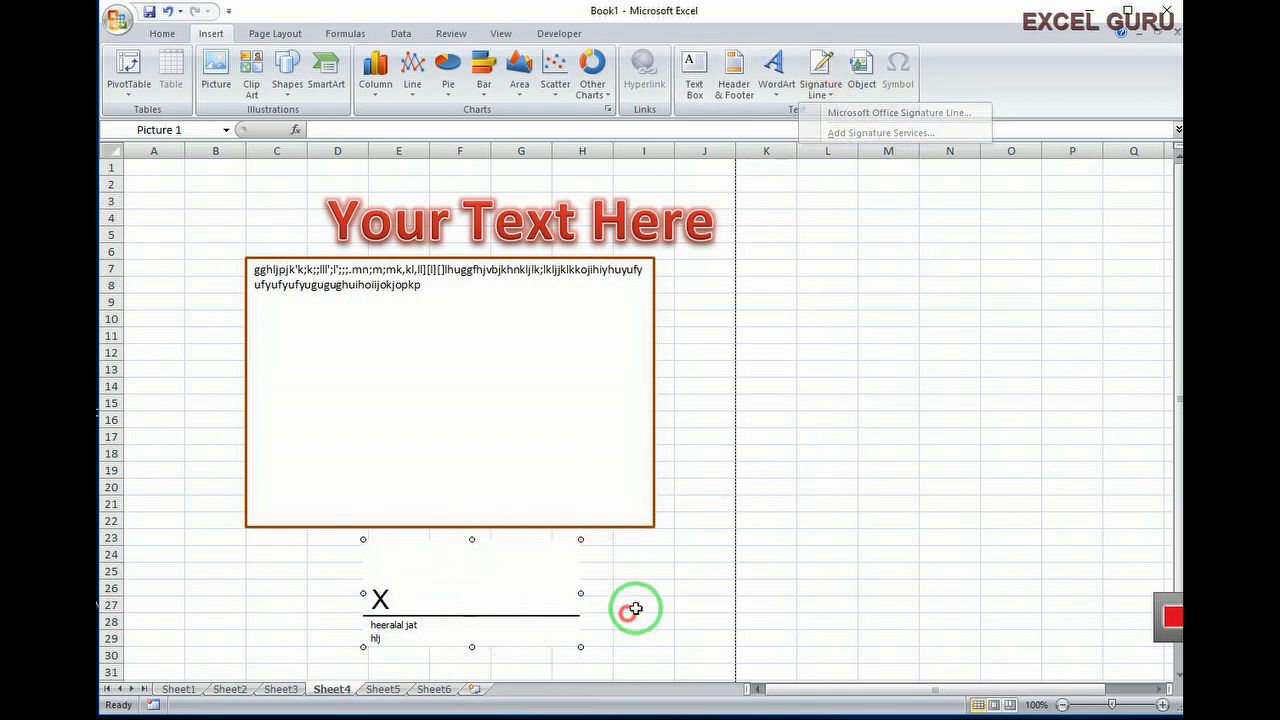
# View the object types available for embedding, from Adobe Acrobat to Word documents, and leave without inserting any
pyautogui.click(862, 75)
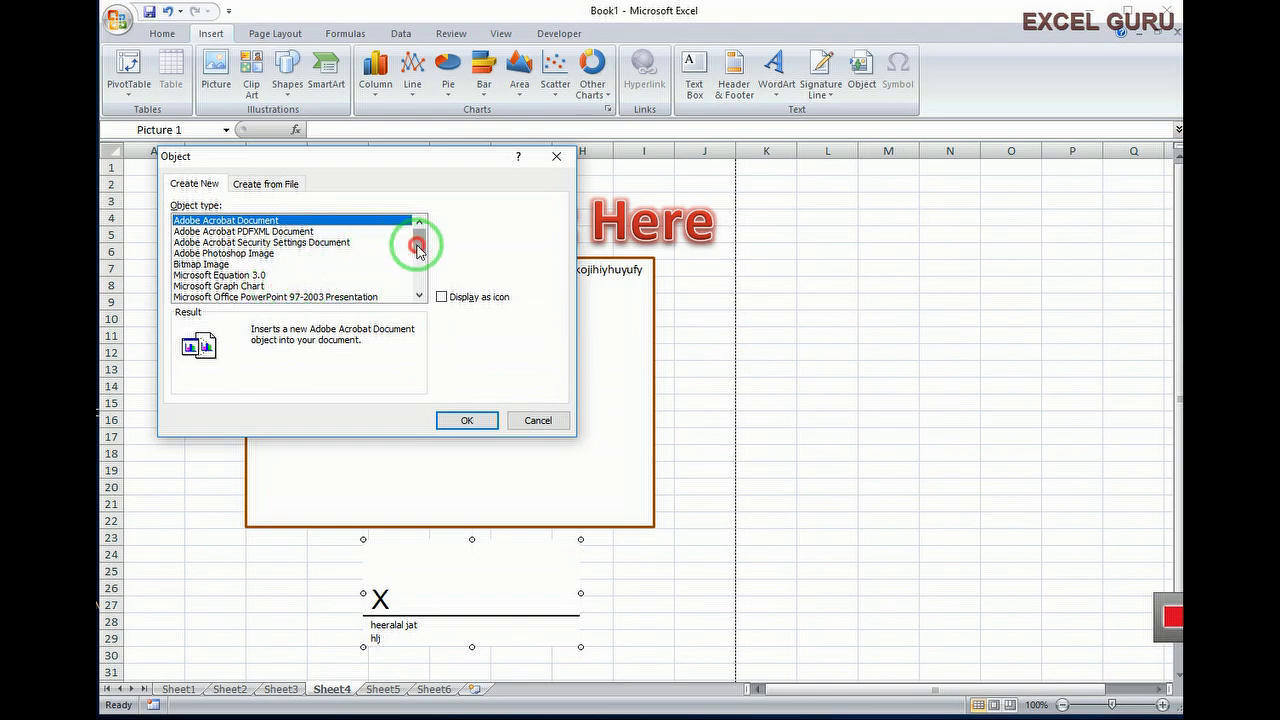
pyautogui.moveTo(417, 248); pyautogui.dragTo(423, 263)
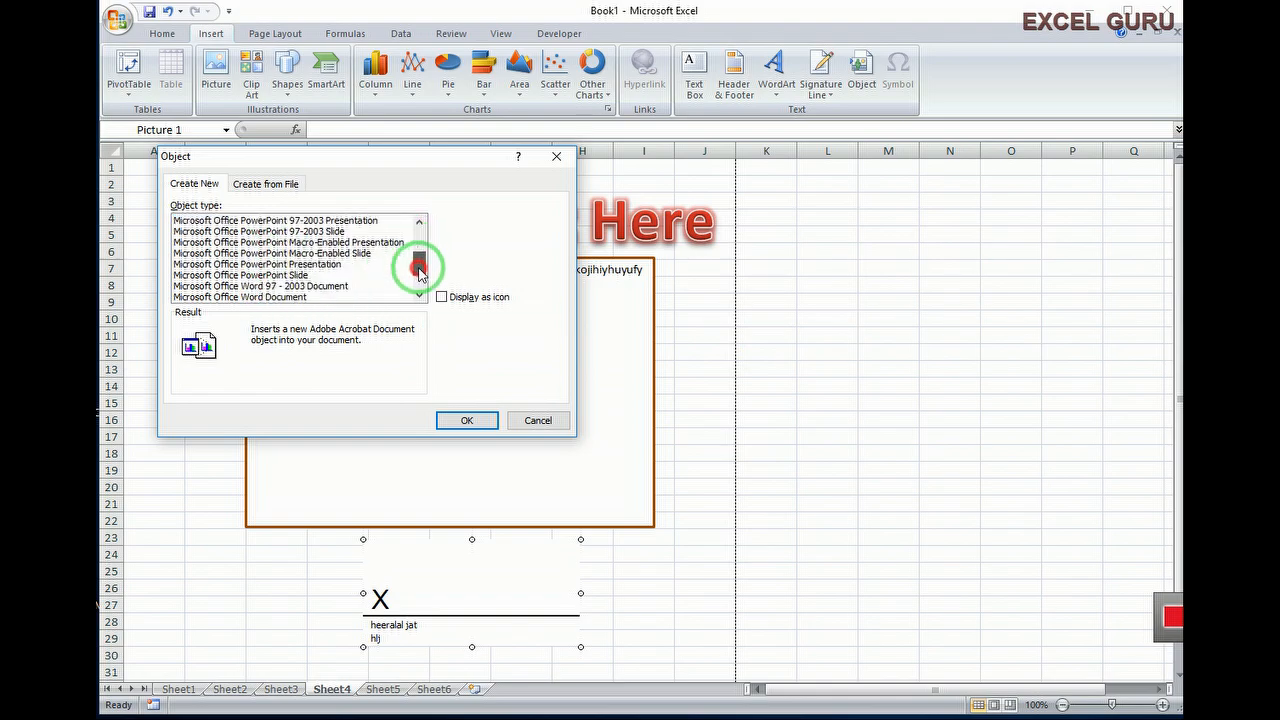
pyautogui.click(528, 425)
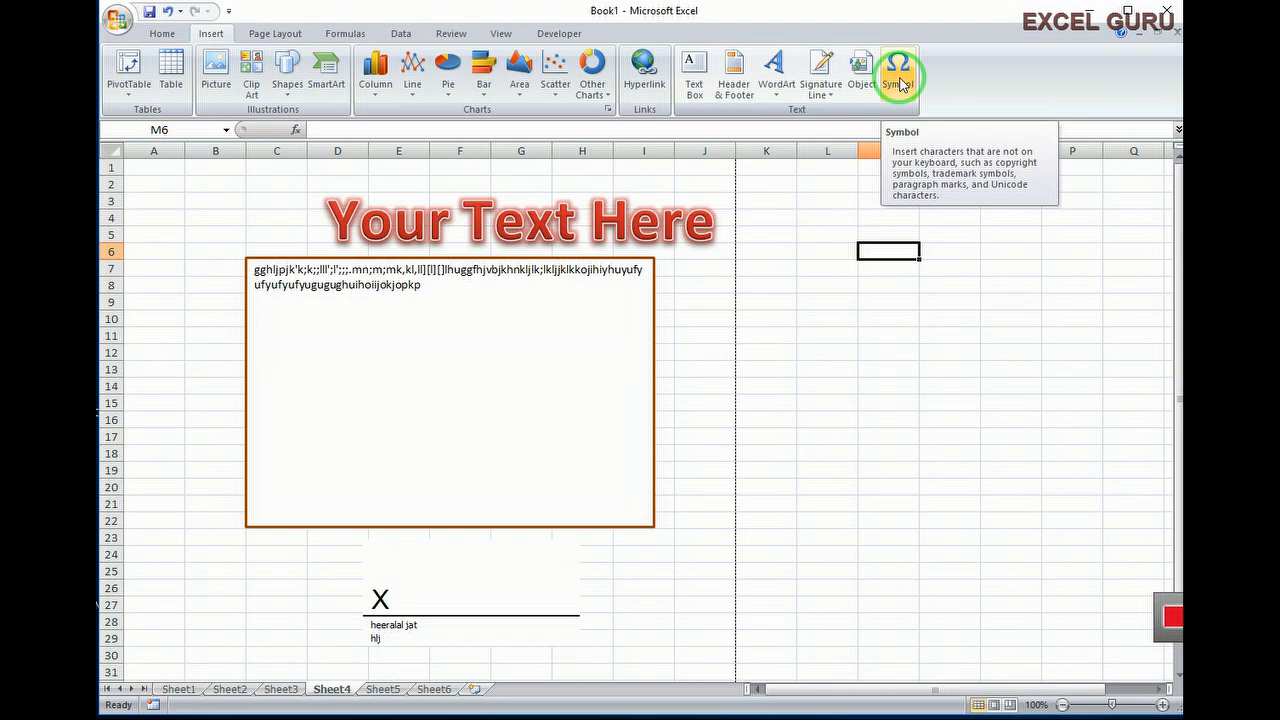
# Insert the Wingdings left-pointing hand symbol, character code 69, into cell M6
pyautogui.click(898, 75)
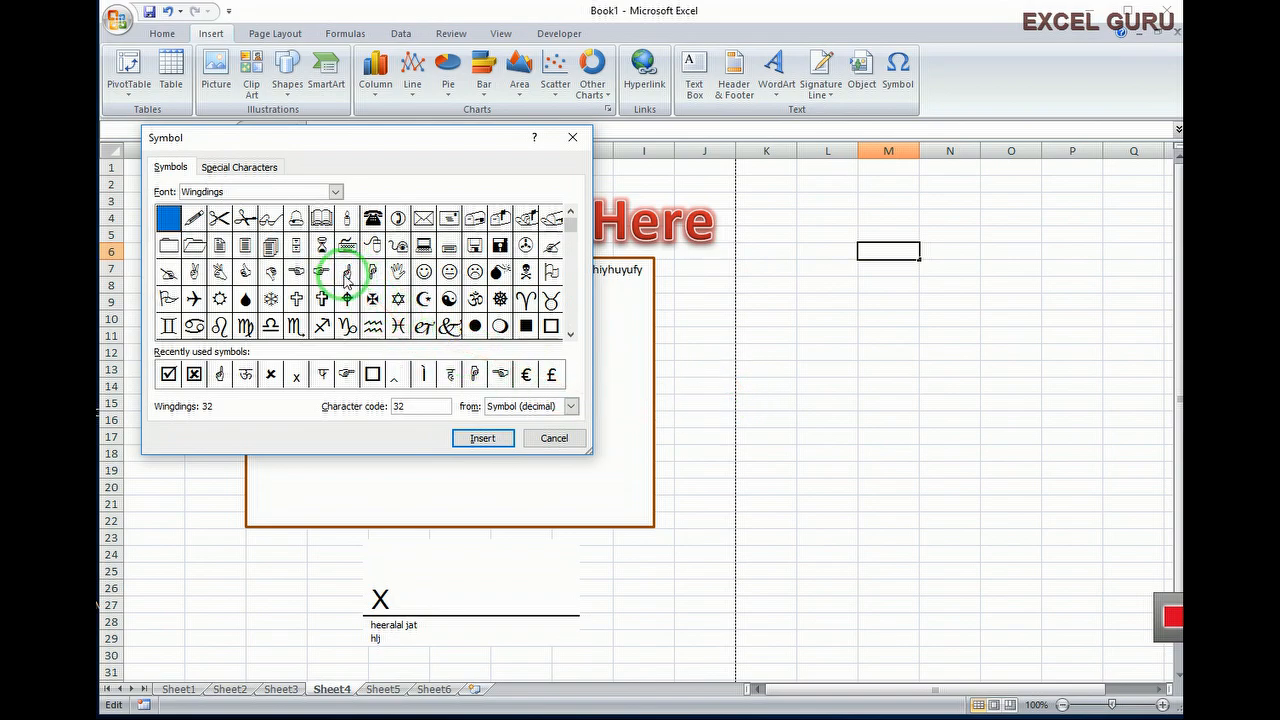
pyautogui.click(298, 274)
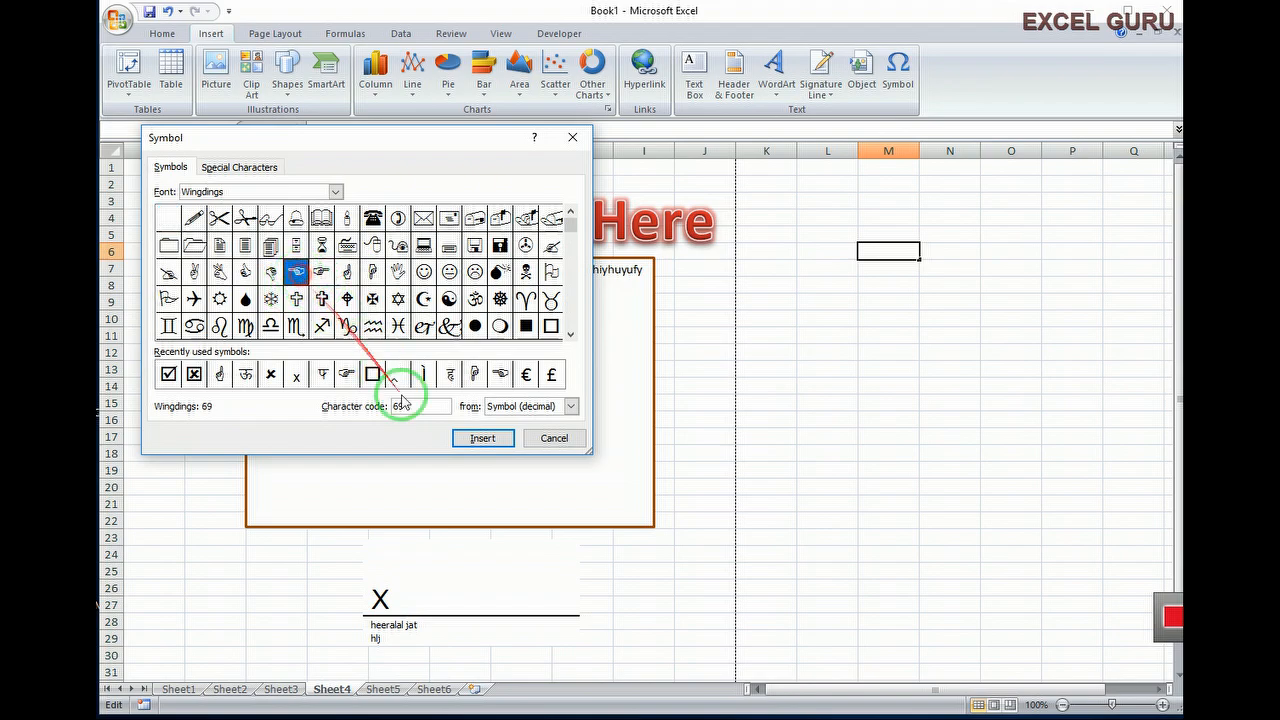
pyautogui.click(482, 438)
pyautogui.click(554, 440)
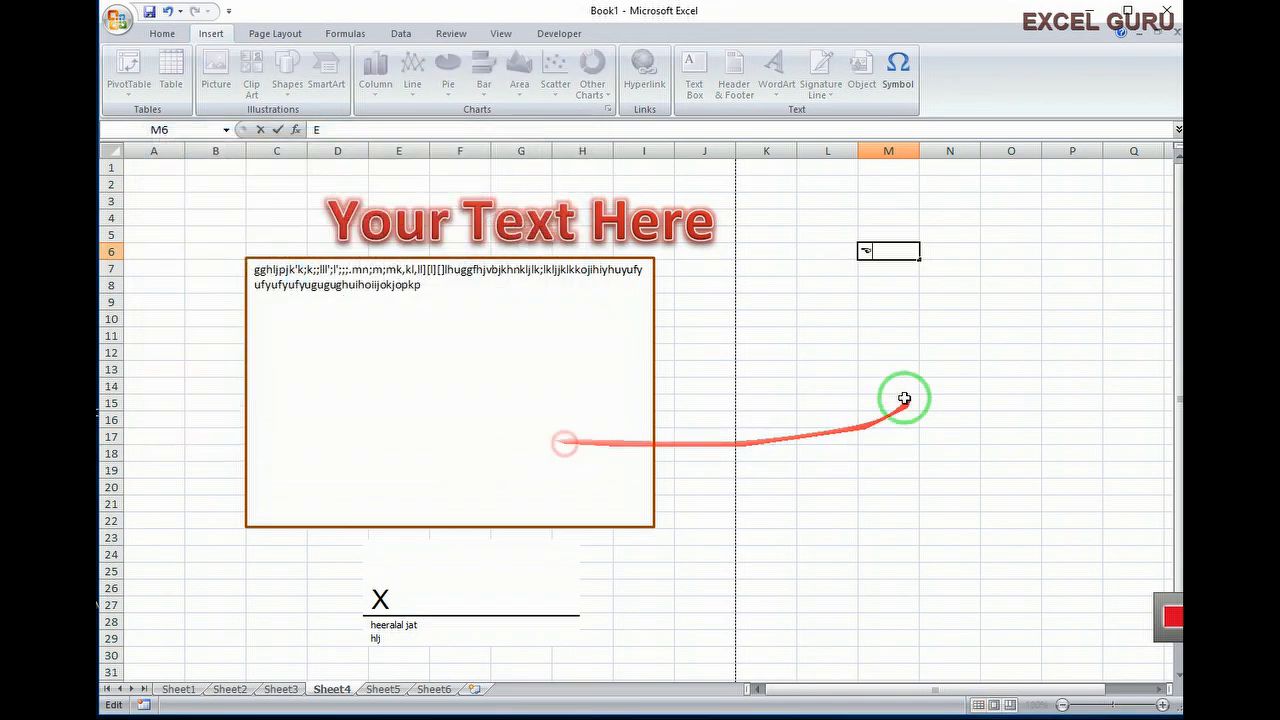
pyautogui.click(900, 400)
# Enlarge the hand symbol in cell M6 to font size 28
pyautogui.click(900, 253)
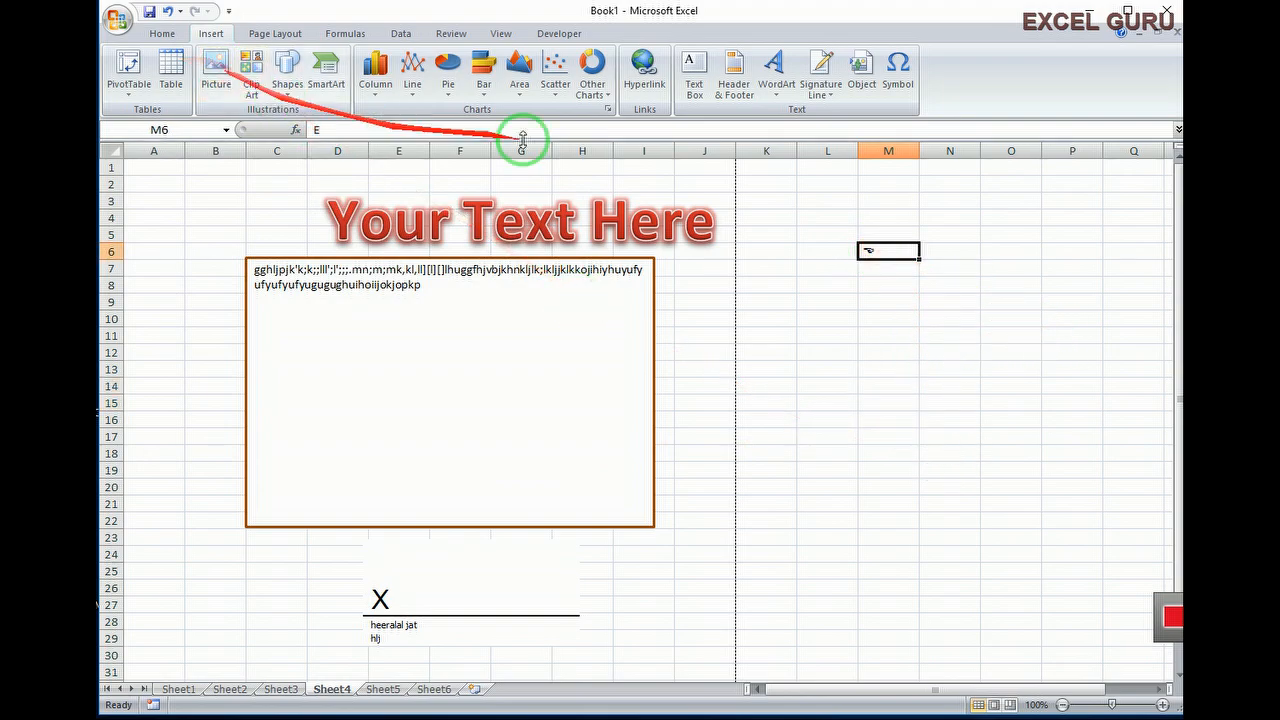
pyautogui.click(162, 34)
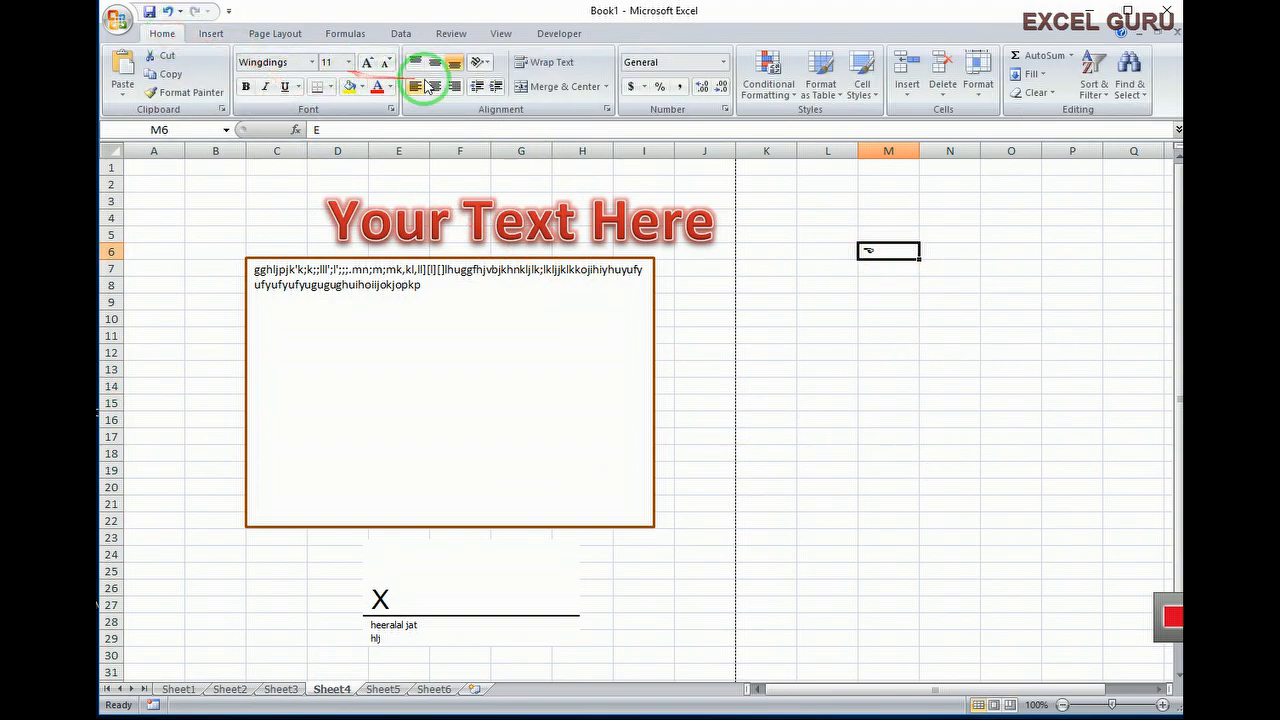
pyautogui.click(829, 253)
pyautogui.click(871, 252)
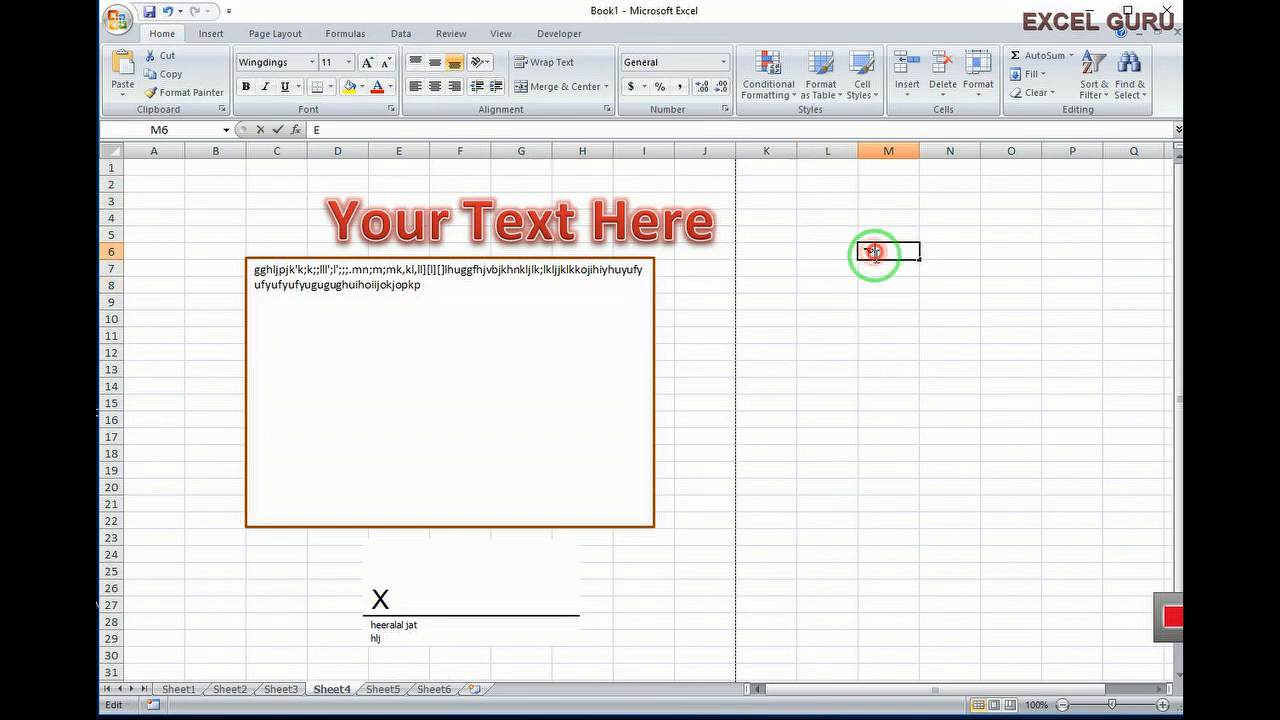
pyautogui.write('E')
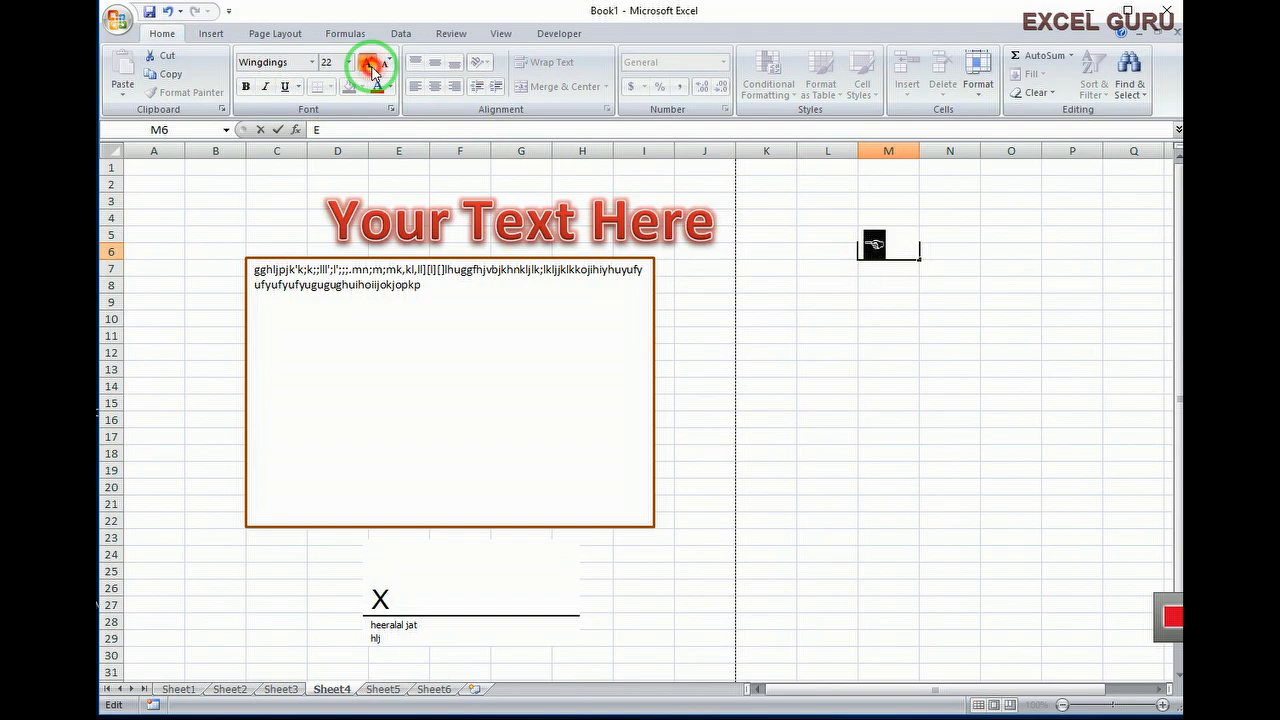
pyautogui.click(372, 66)
pyautogui.click(372, 66)
pyautogui.click(372, 66)
pyautogui.click(926, 437)
pyautogui.click(888, 262)
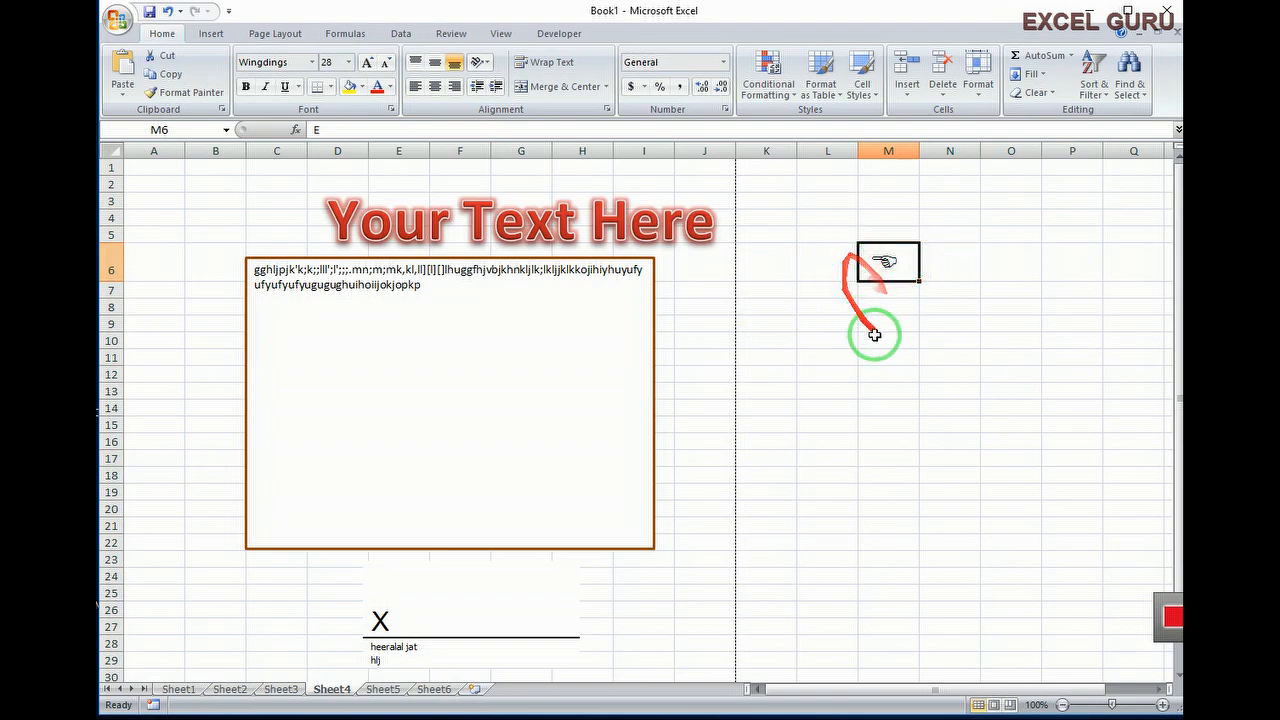
# Insert the DevLys 050 symbol with character code 00B6 into cell M11
pyautogui.click(211, 33)
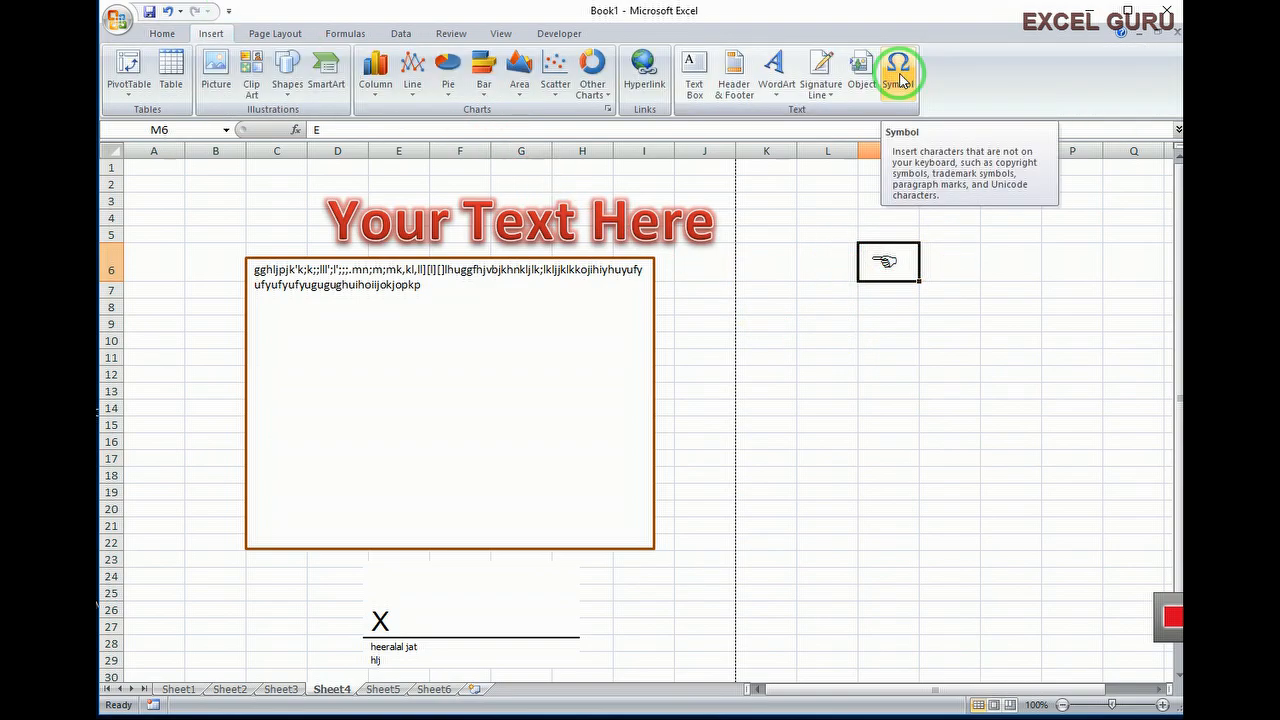
pyautogui.click(898, 72)
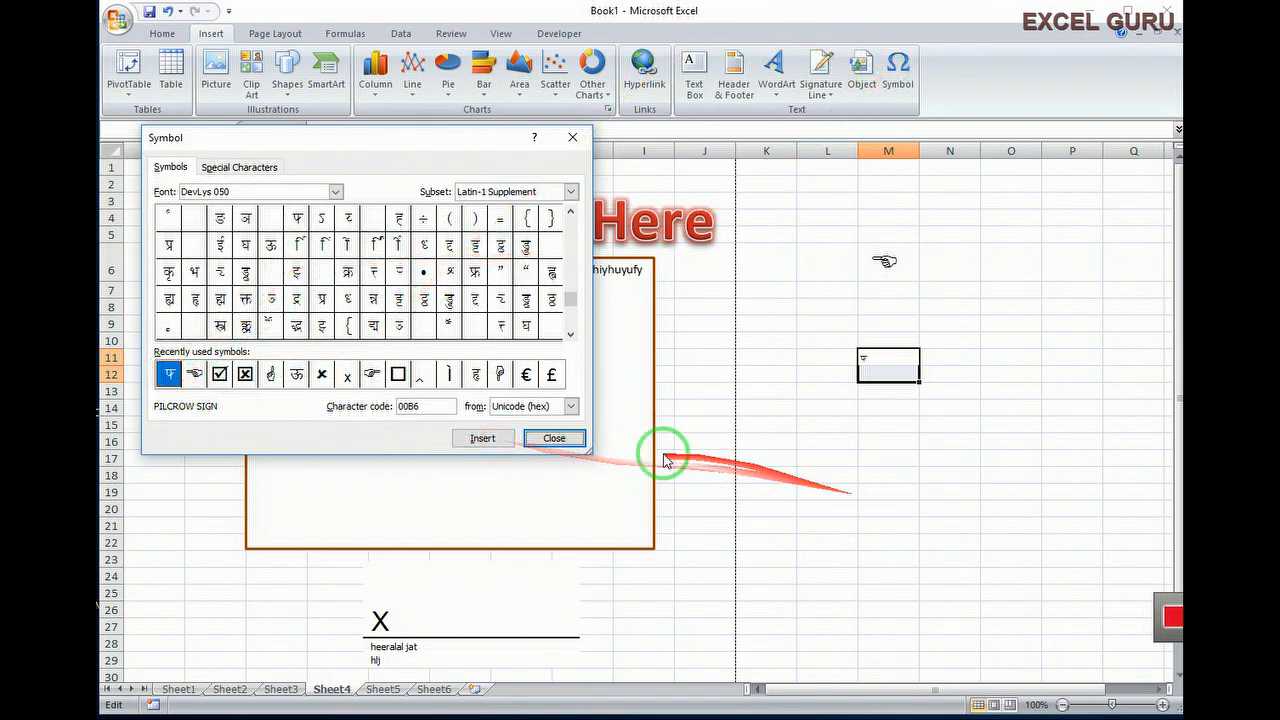
pyautogui.click(554, 438)
pyautogui.click(890, 424)
# Enlarge the DevLys 050 character in cell M11 to font size 28
pyautogui.click(875, 355)
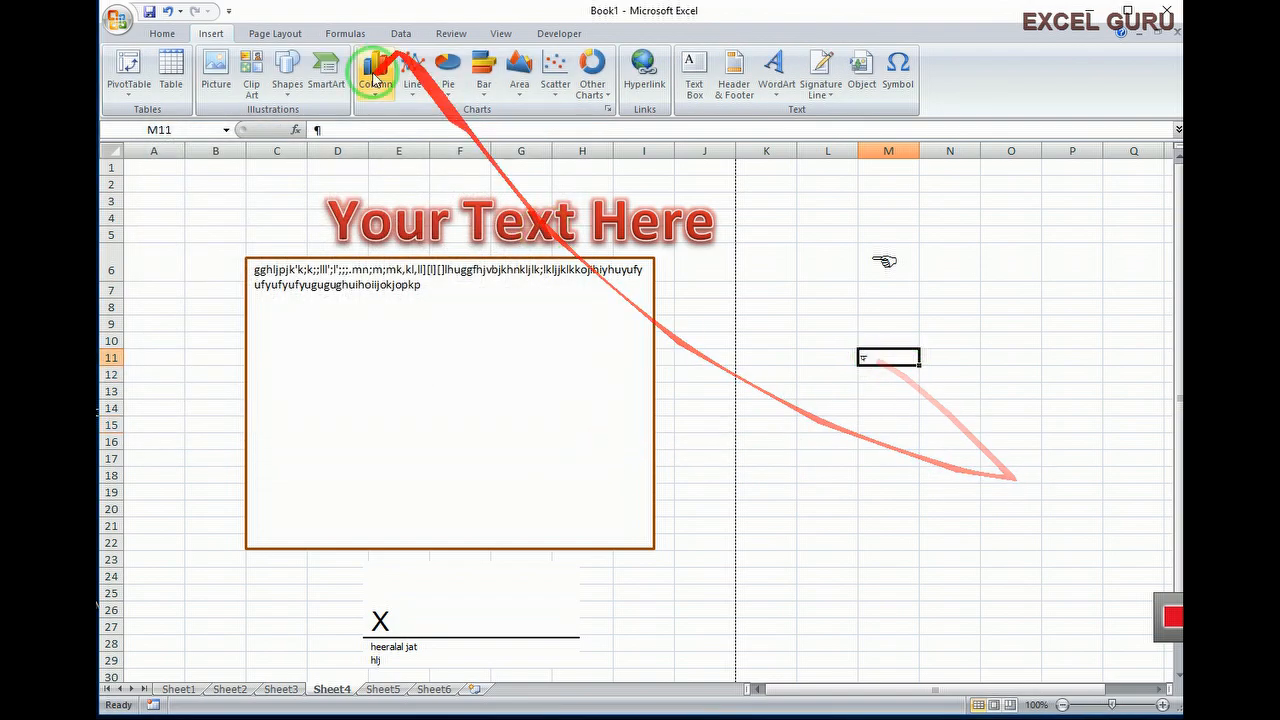
pyautogui.click(162, 33)
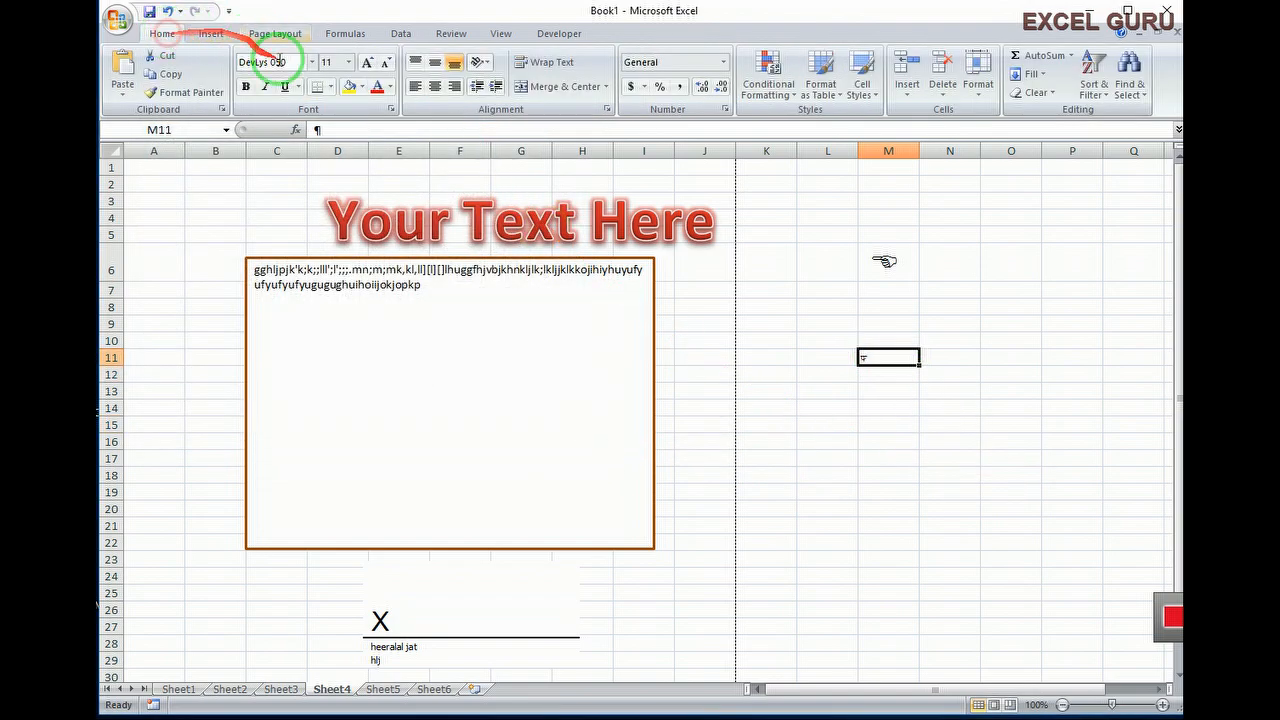
pyautogui.click(371, 66)
pyautogui.click(371, 66)
pyautogui.click(371, 66)
pyautogui.click(371, 66)
pyautogui.click(371, 66)
pyautogui.click(371, 66)
pyautogui.click(371, 66)
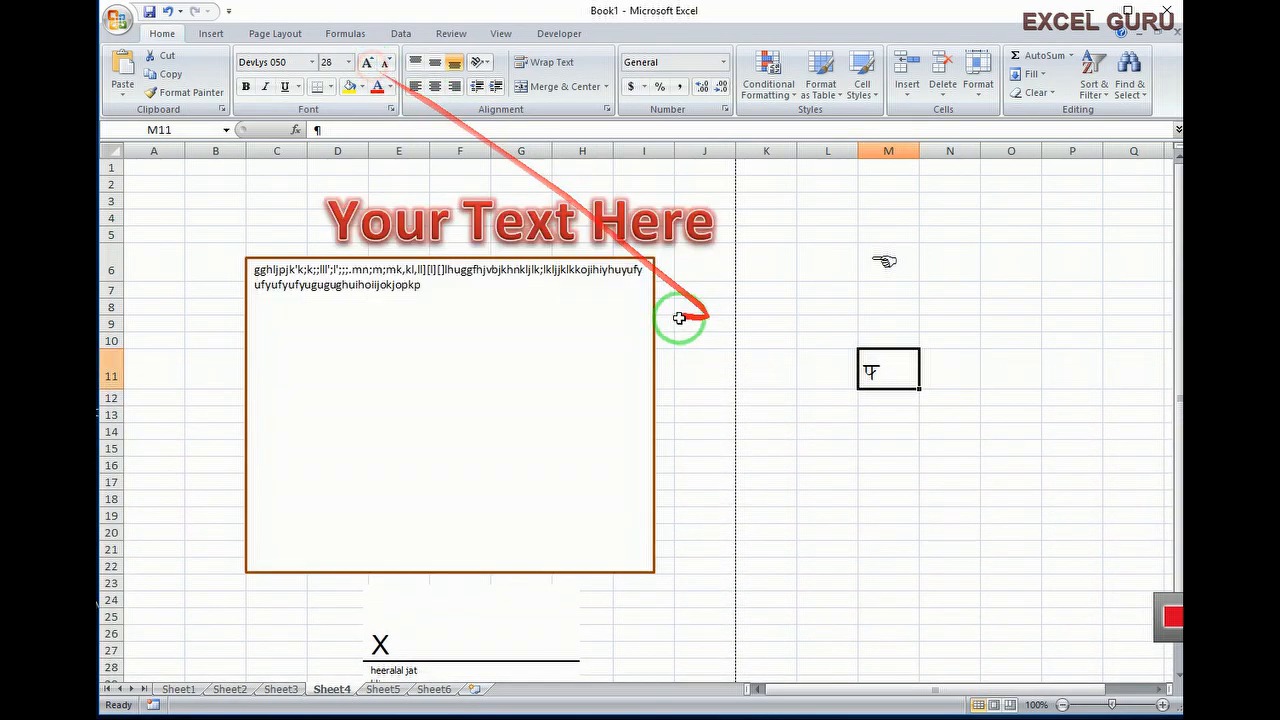
pyautogui.click(849, 411)
pyautogui.click(872, 372)
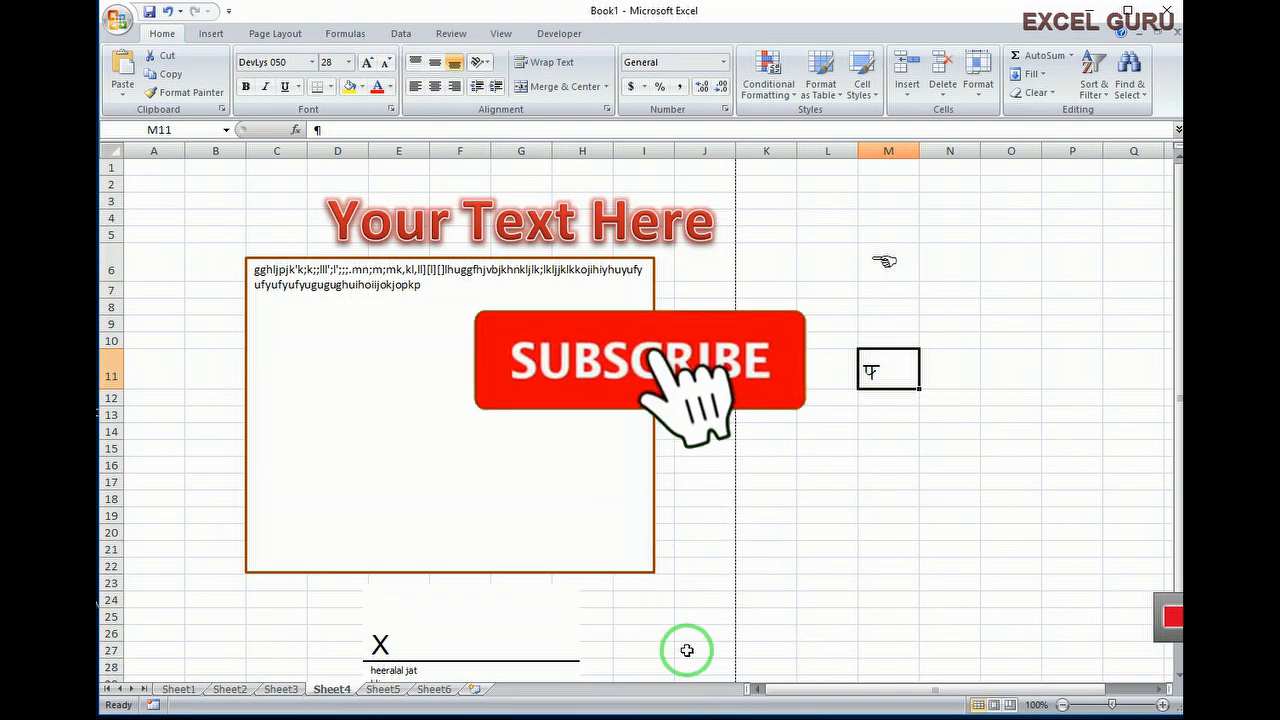
# Add the recently used Wingdings checked-box symbol, code 254, after the existing character in cell M11
pyautogui.click(211, 33)
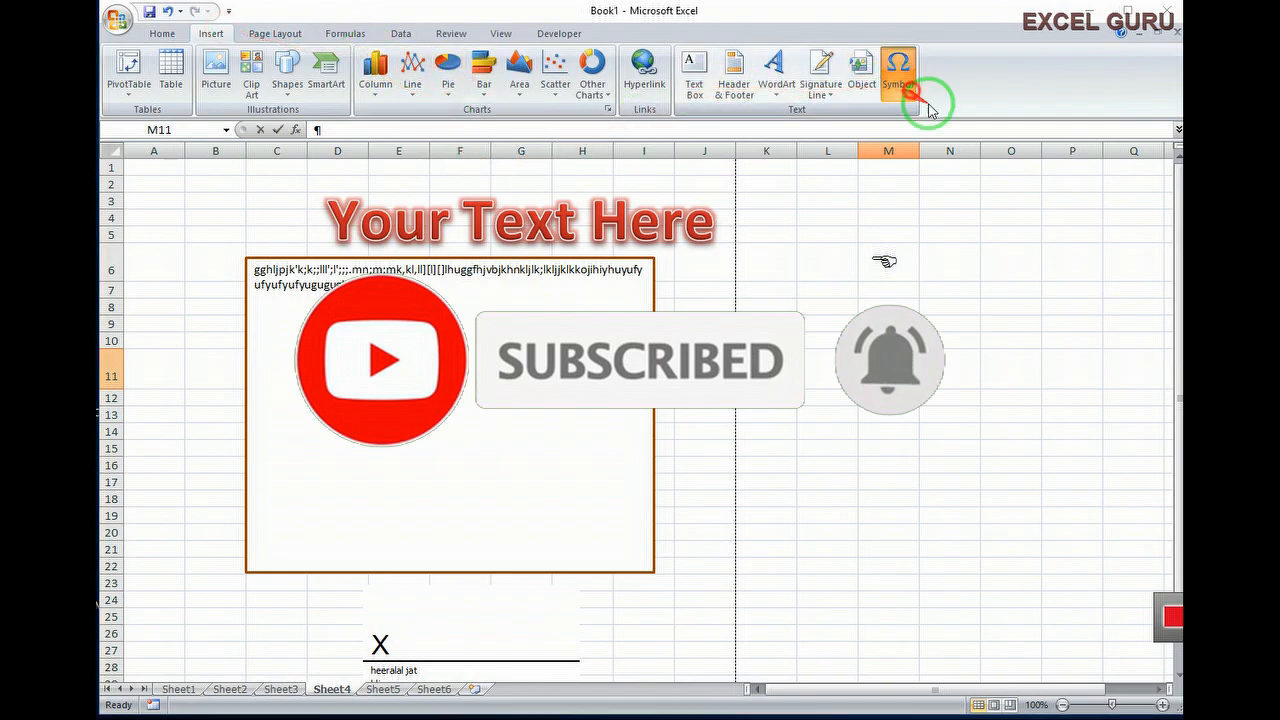
pyautogui.click(900, 72)
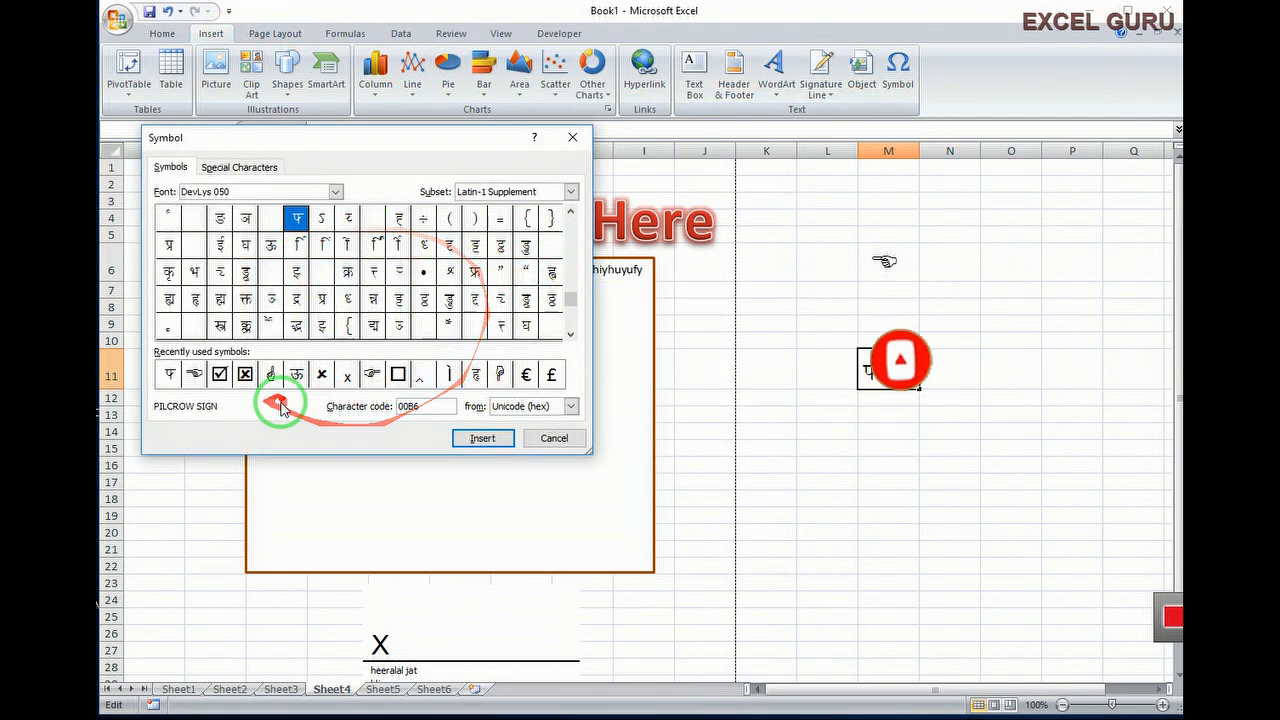
pyautogui.click(219, 375)
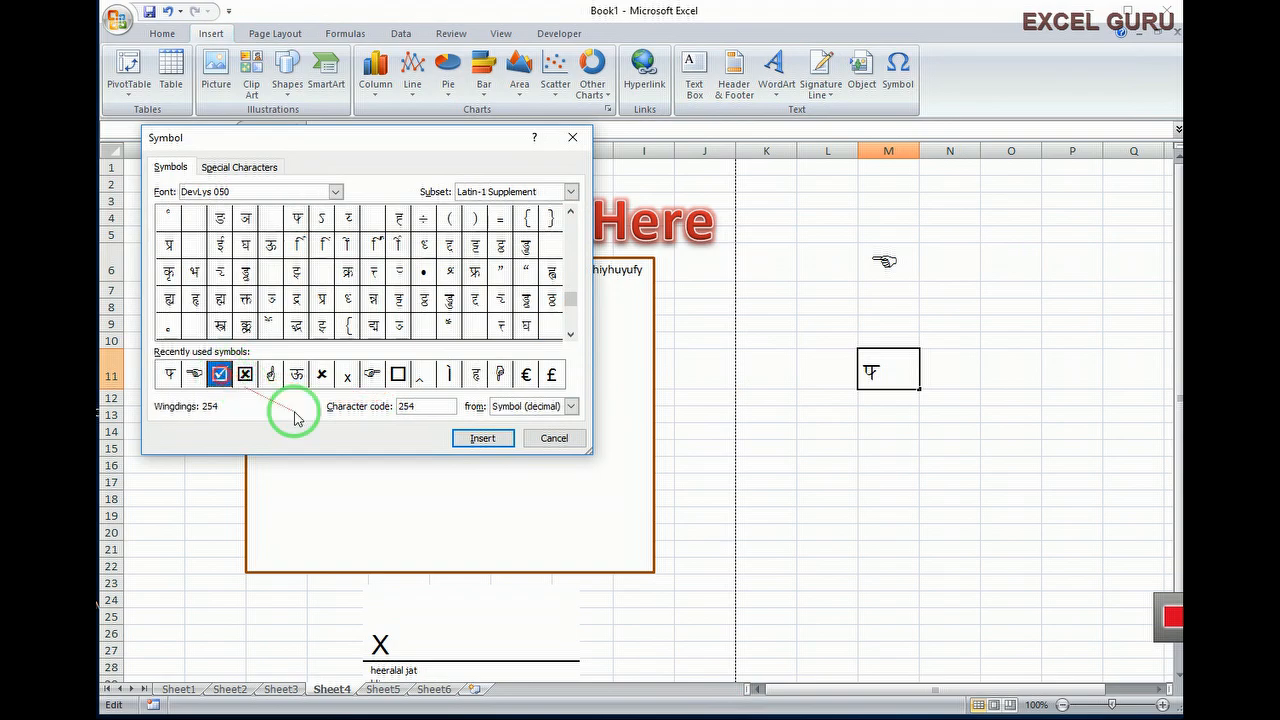
pyautogui.click(482, 439)
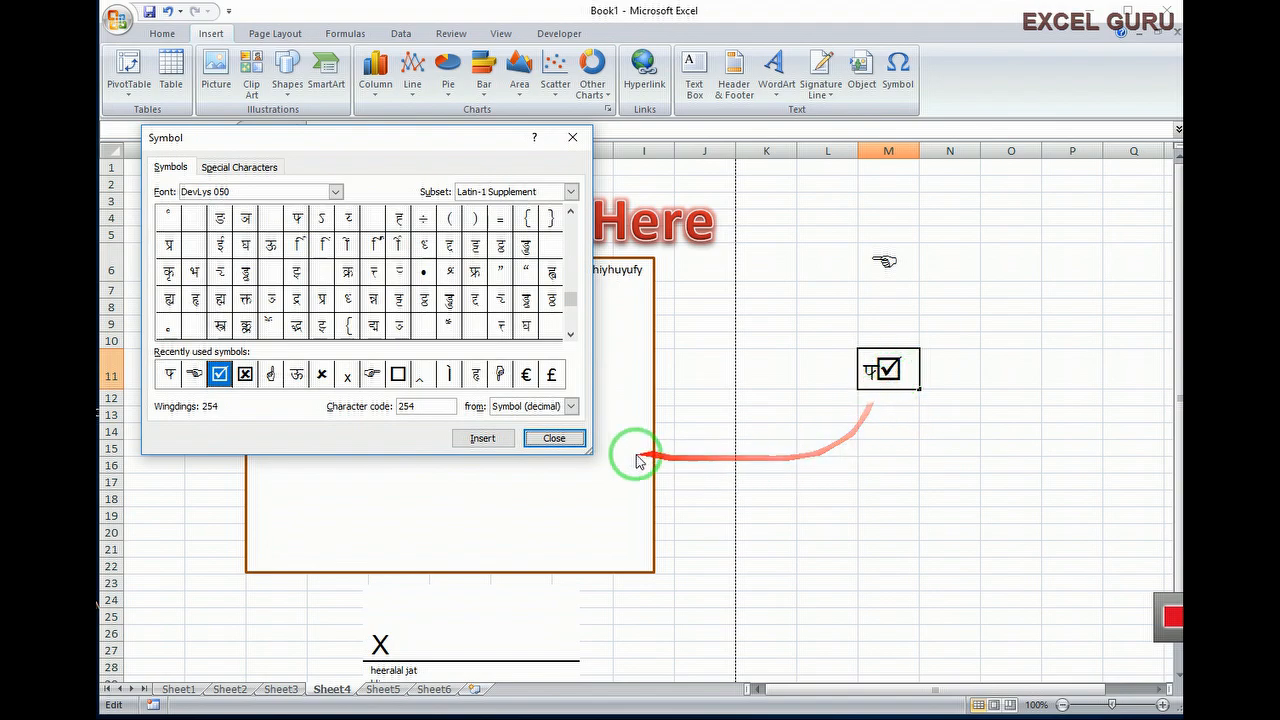
pyautogui.click(554, 438)
pyautogui.click(828, 565)
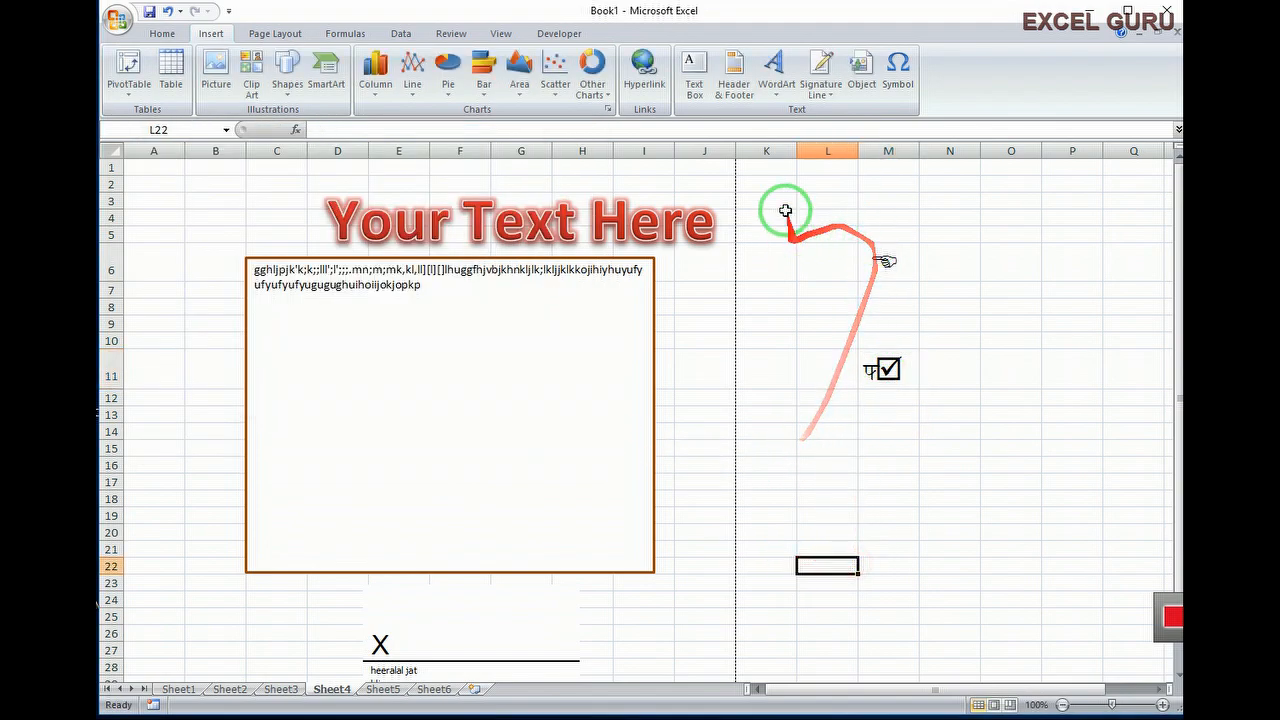